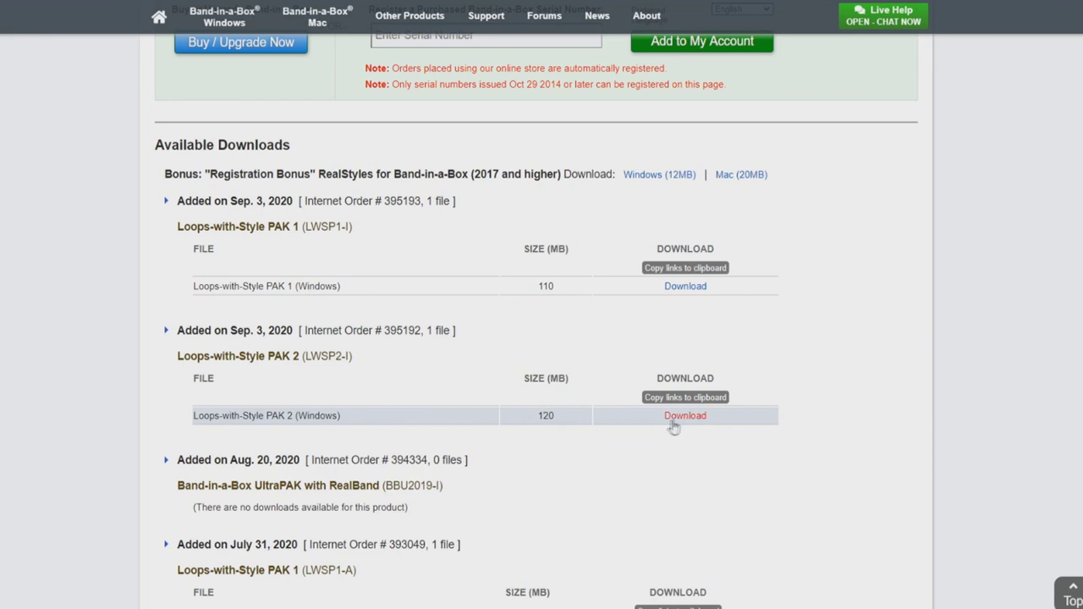
Download Loops-with-Style PAK 2 for Windows and install it with the Band-in-a-Box, RealDrums and RealTracks folders at E:\bb
click(692, 420)
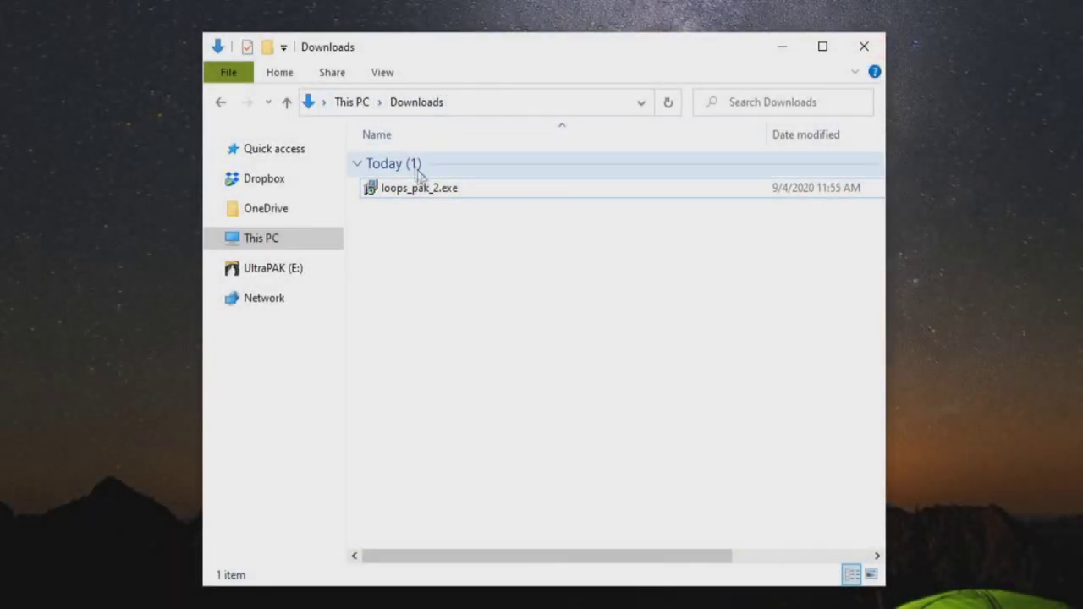
double_click(438, 193)
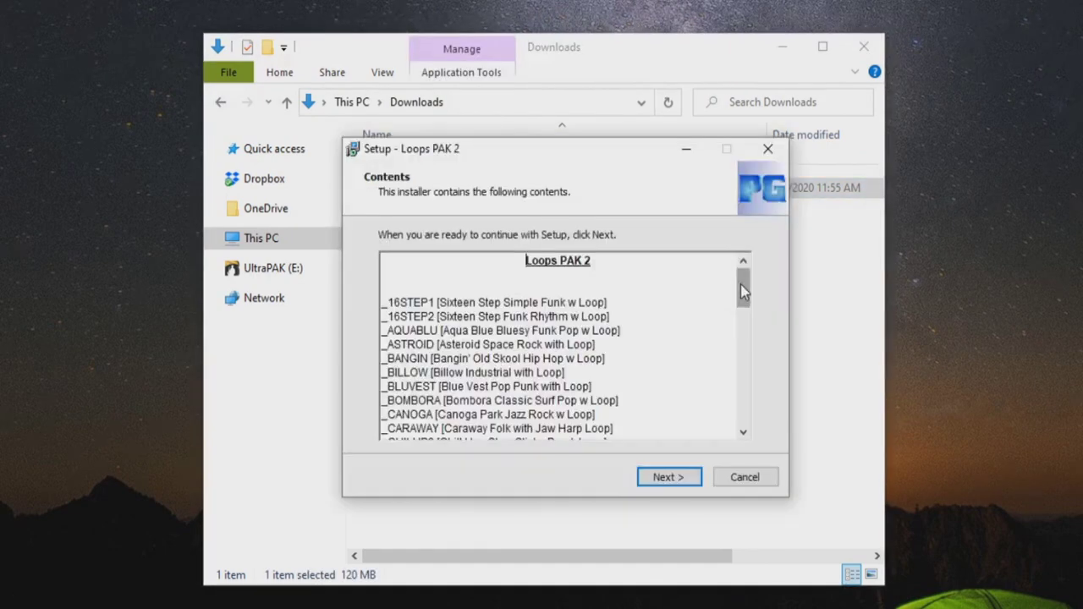
mouse_move(741, 291)
mouse_down()
mouse_move(742, 411)
mouse_move(744, 296)
mouse_up()
click(665, 477)
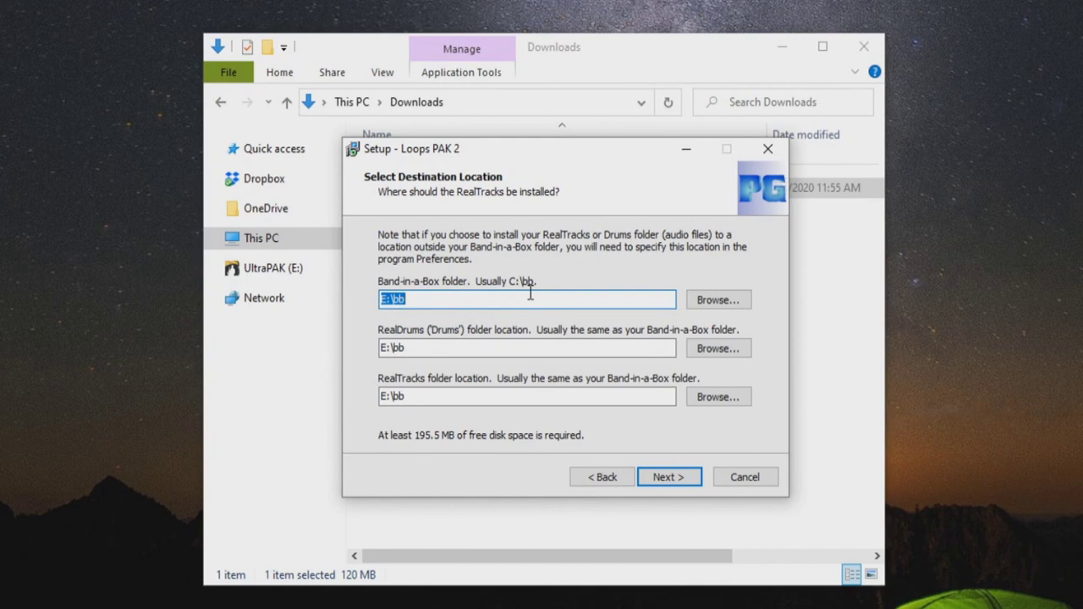
click(689, 477)
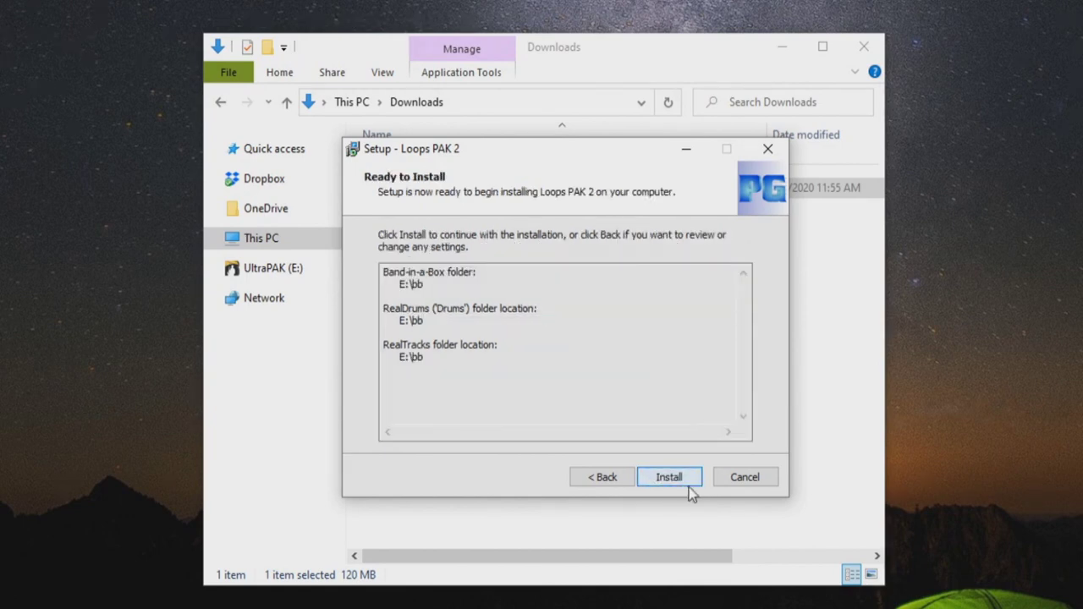
click(688, 484)
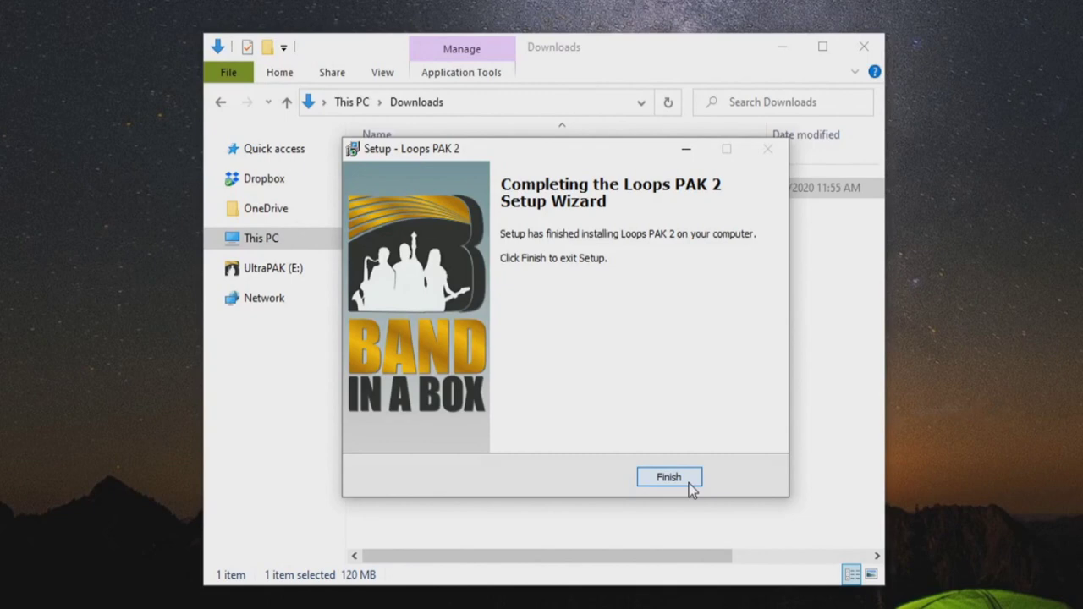
click(669, 477)
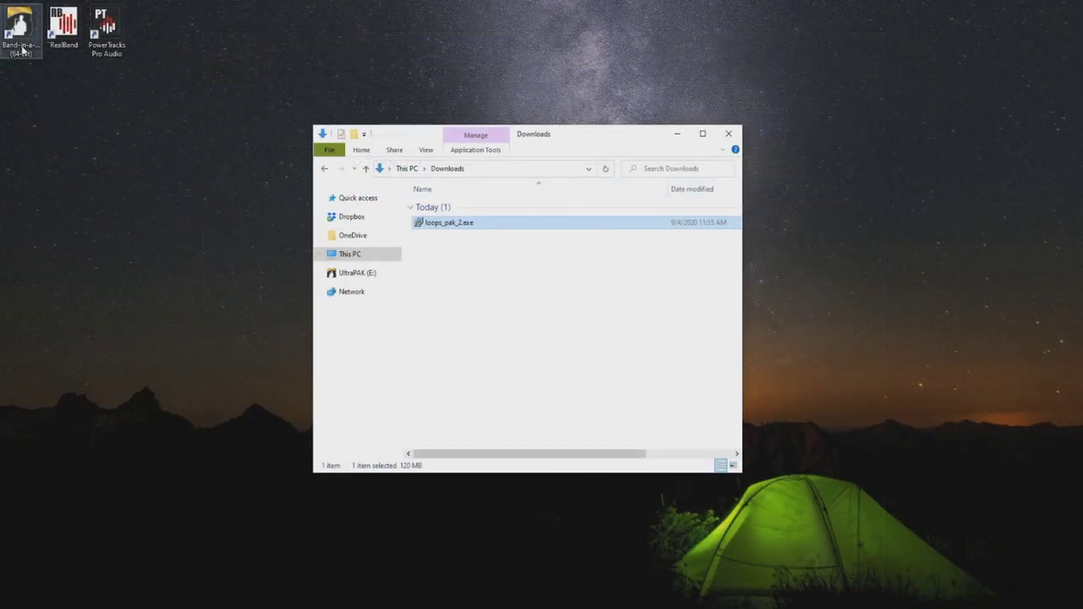
Launch Band-in-a-Box and run the fast rebuild of PG Music styles in the StylePicker
double_click(23, 49)
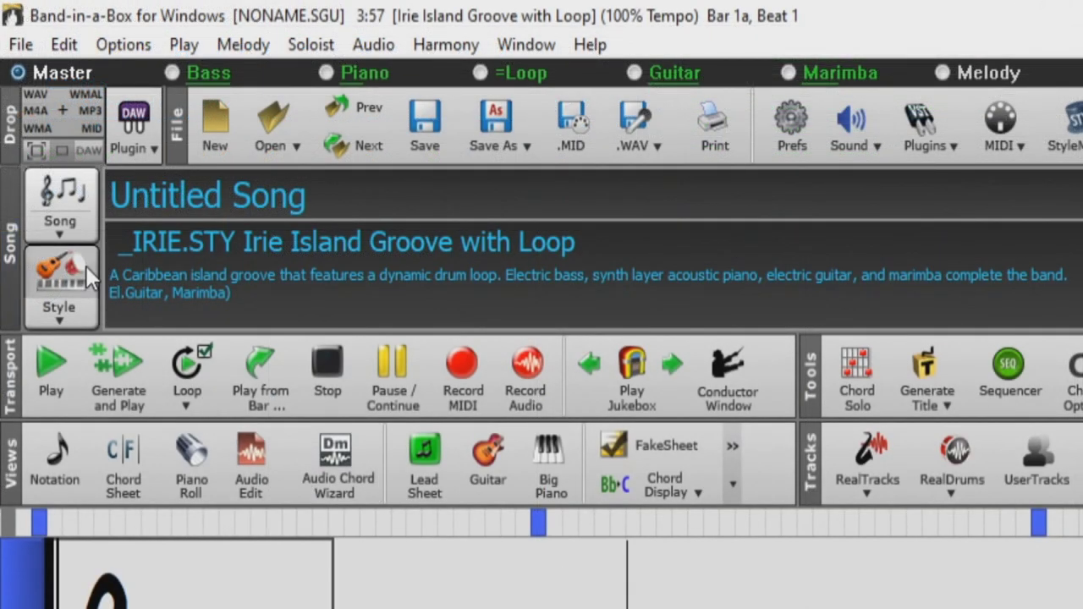
click(86, 266)
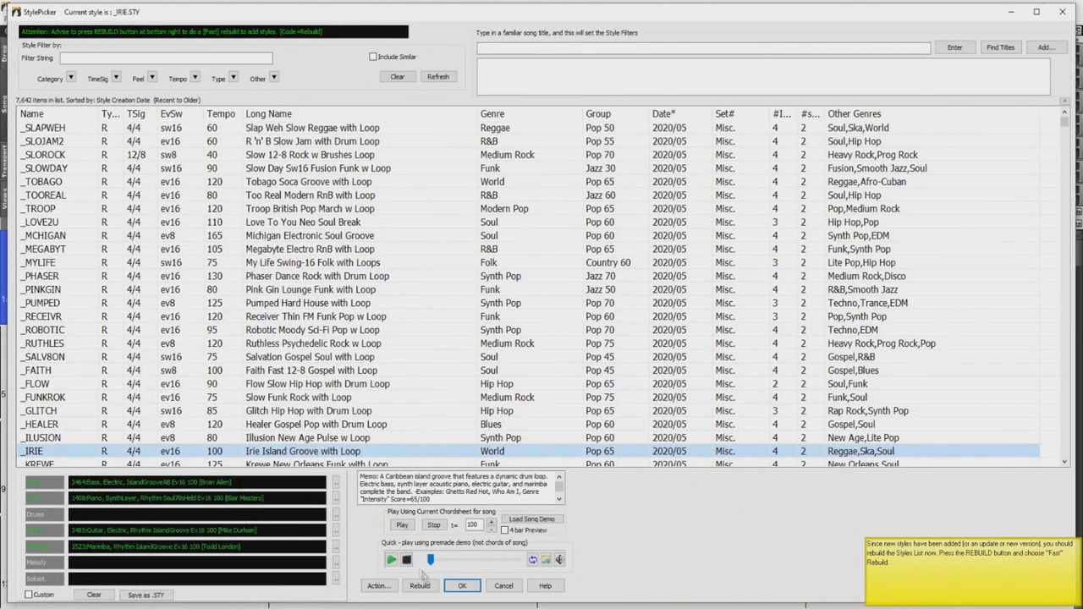
click(420, 584)
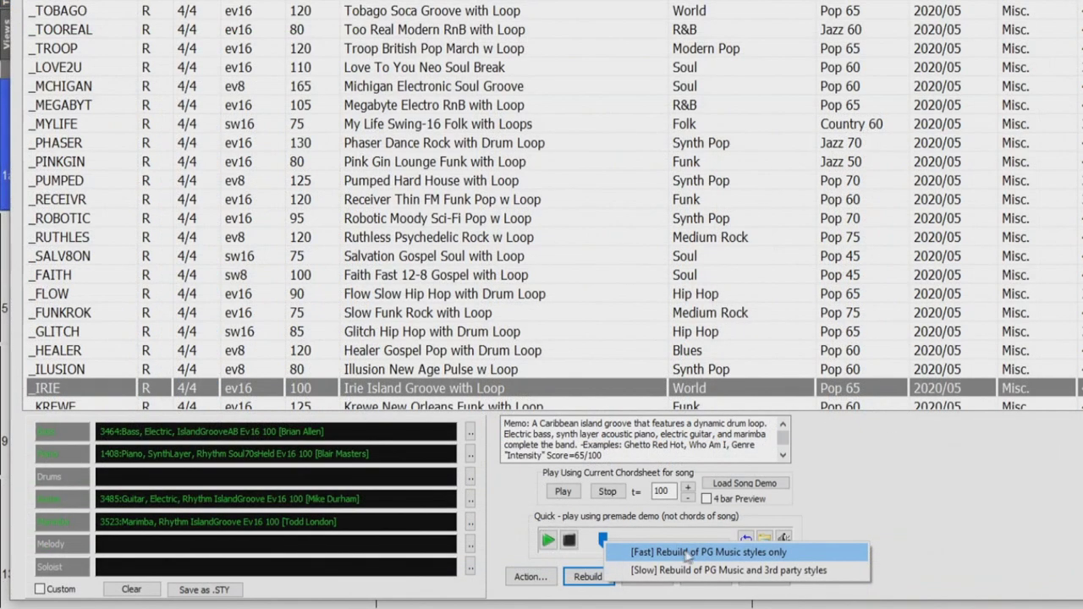
click(760, 556)
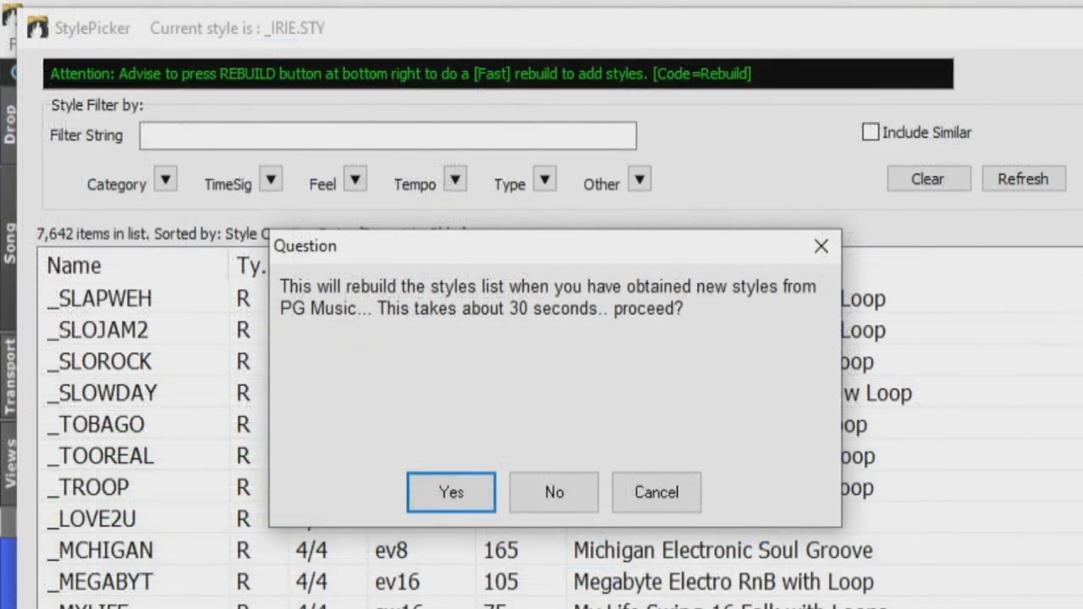
click(448, 498)
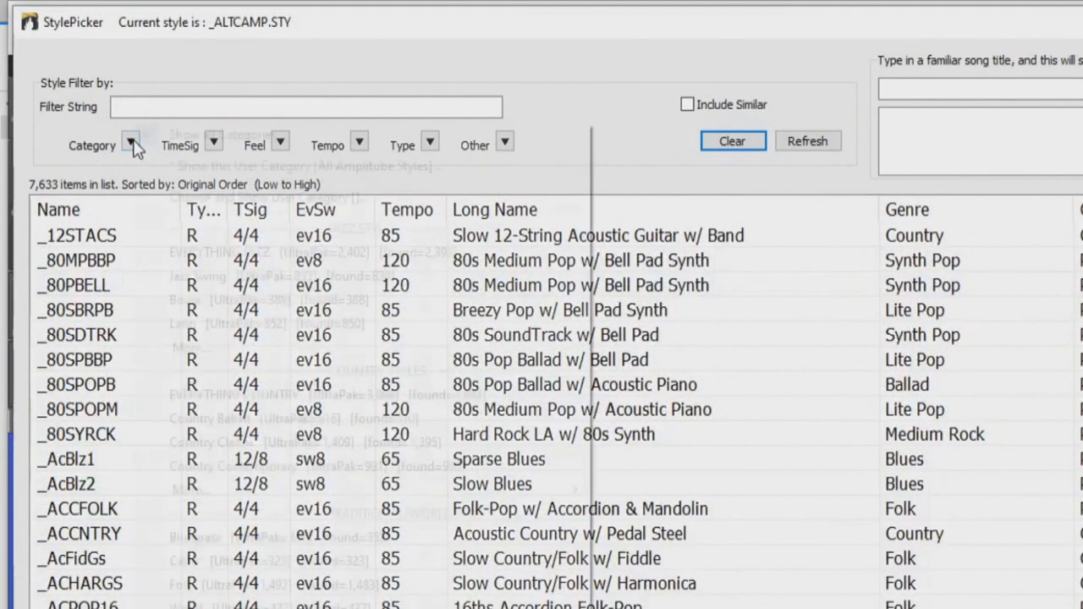
Filter the StylePicker by the user category PG Music\Loops-with-Style\Loops2 All Styles and look through the styles
click(132, 143)
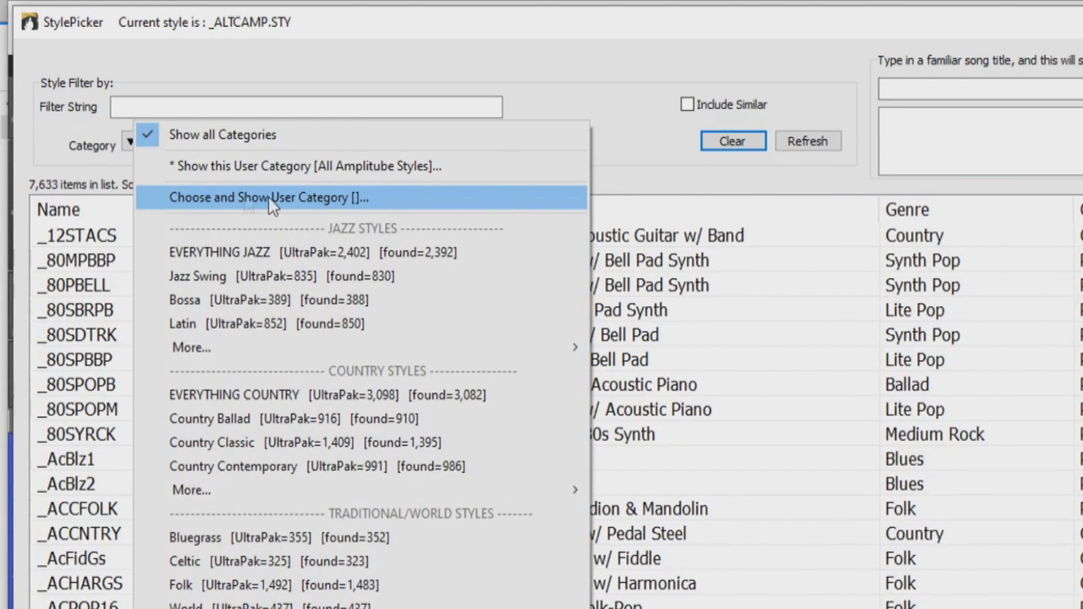
click(246, 199)
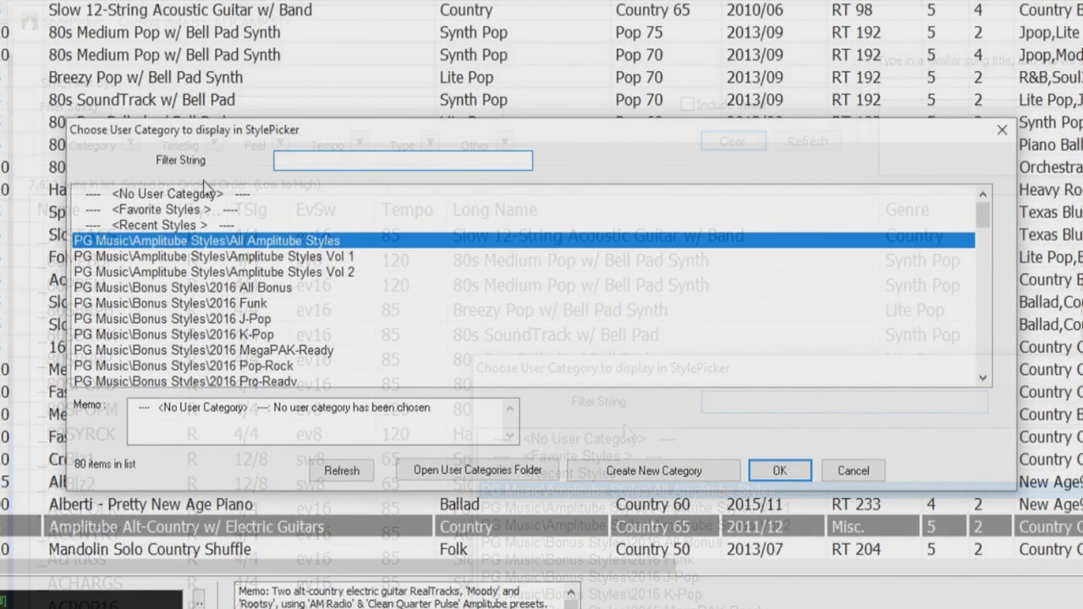
scroll(786, 529, down, 6)
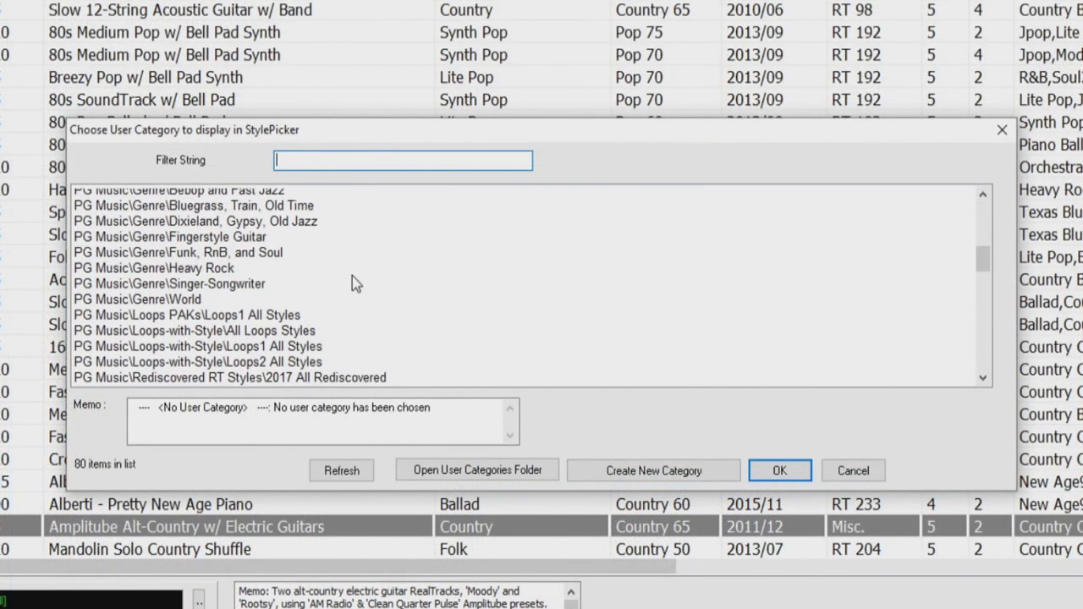
scroll(352, 276, down, 1)
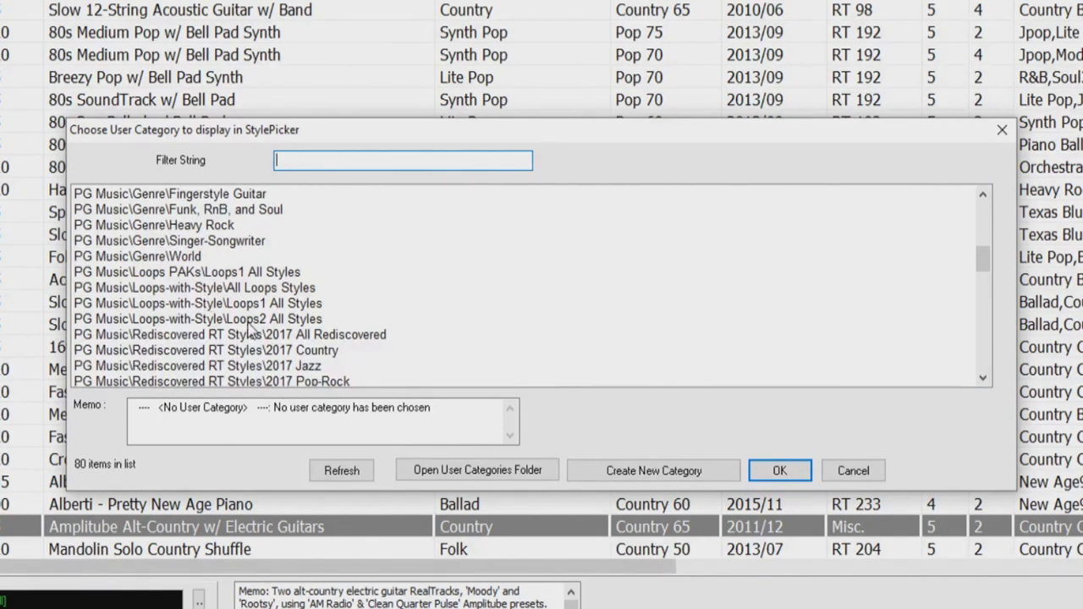
click(251, 321)
click(779, 470)
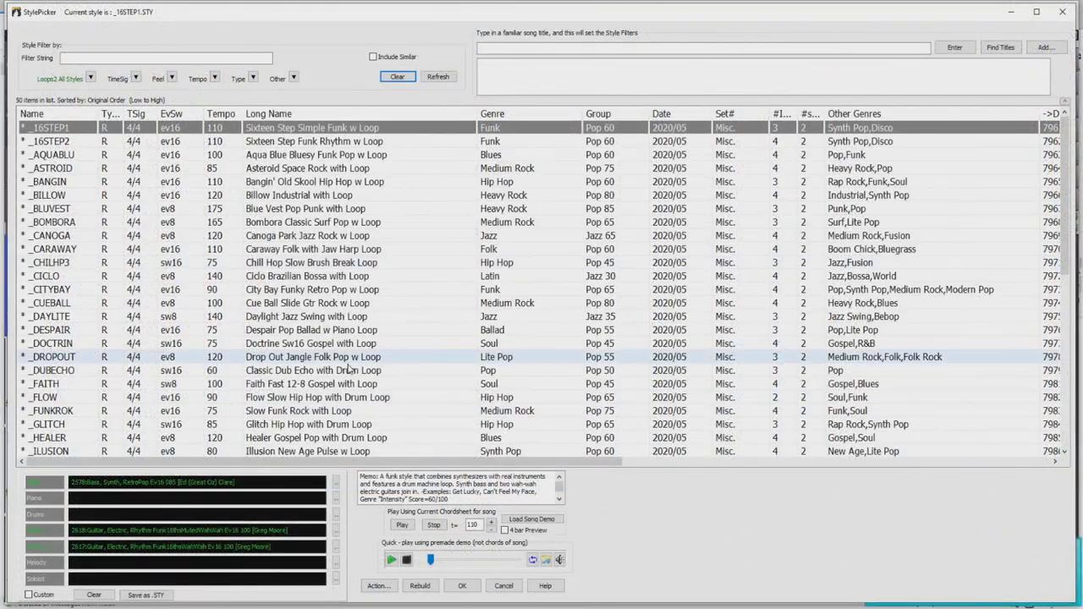
scroll(347, 369, down, 9)
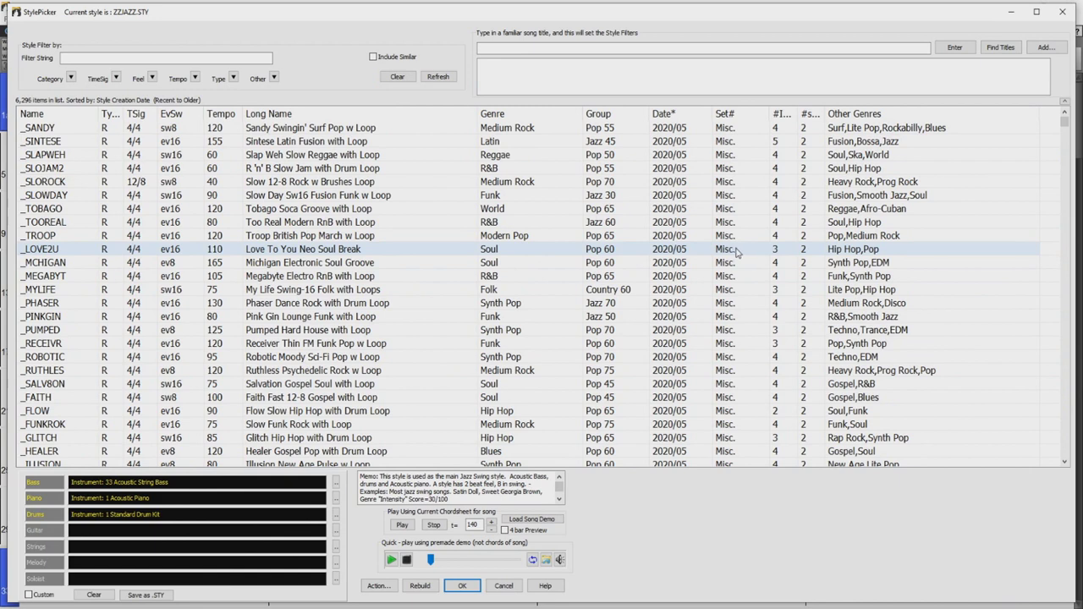
Audition the _TROOP and _RECEIVR styles and load the song demo for _RECEIVR
click(37, 237)
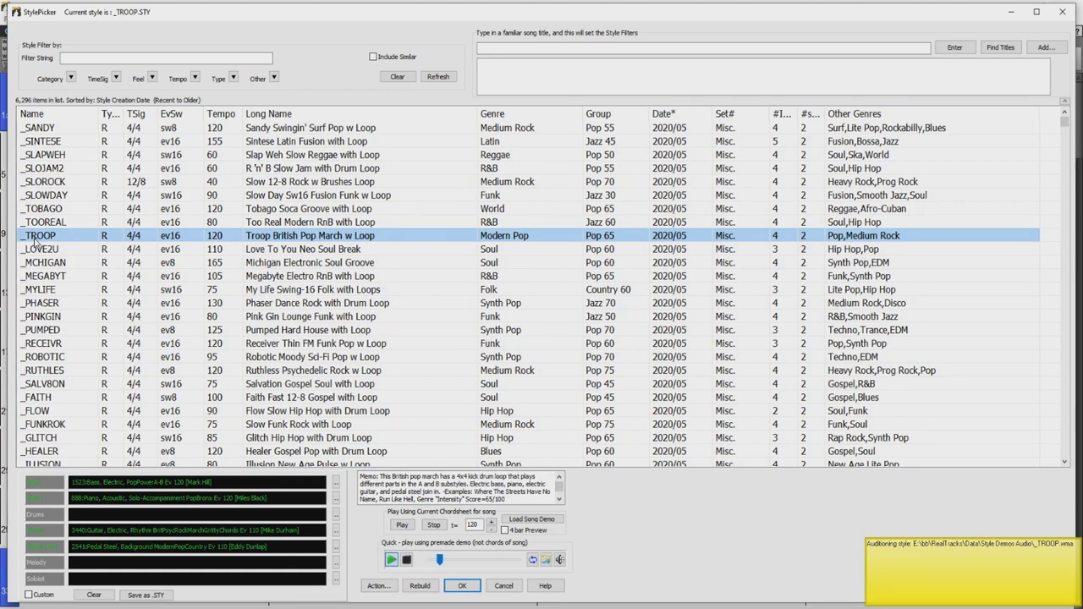
click(62, 345)
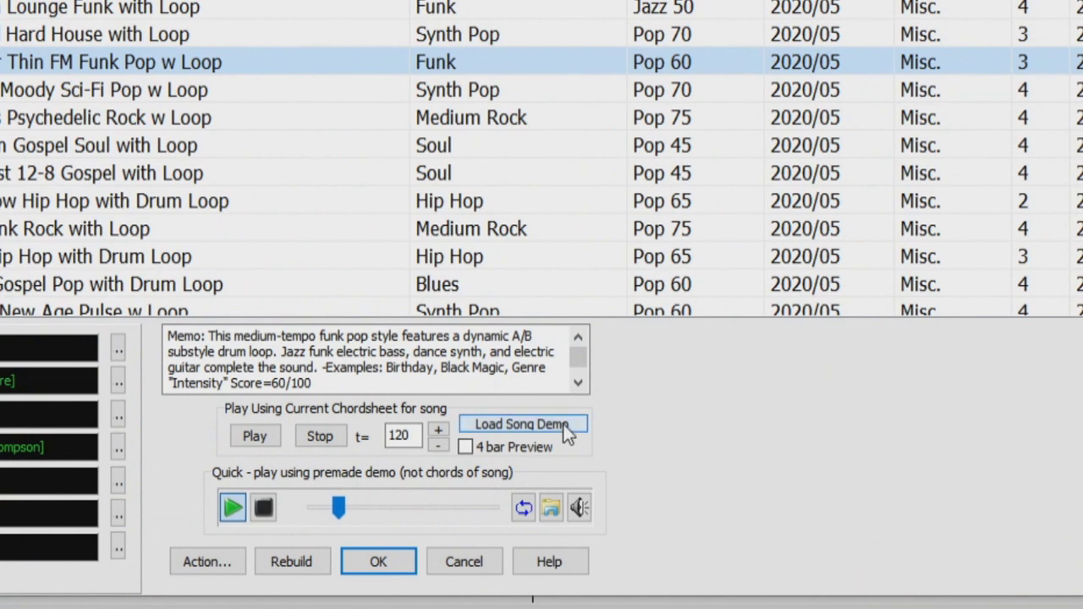
click(567, 434)
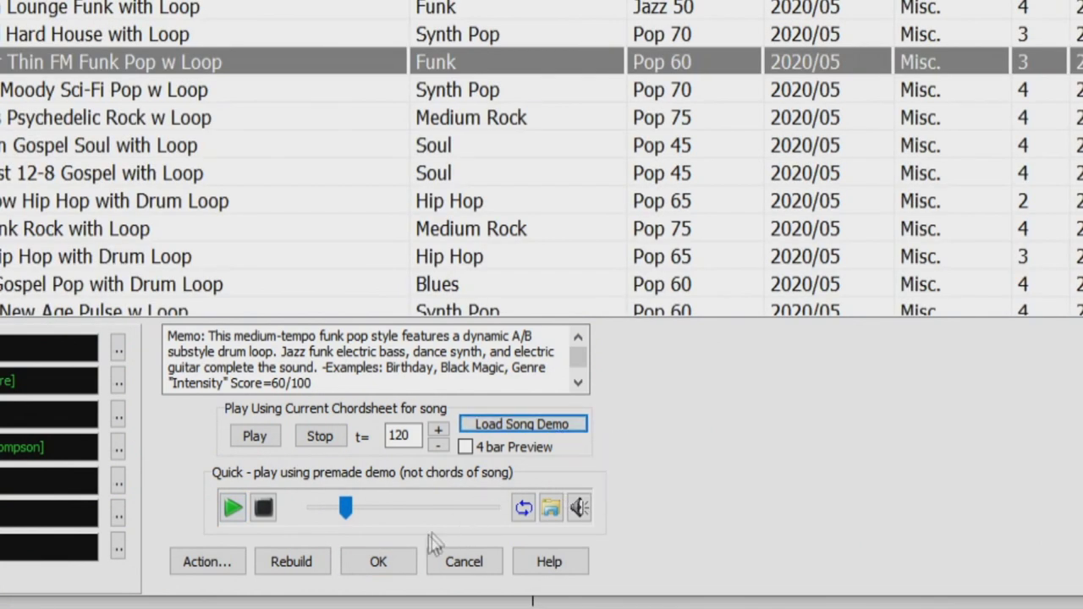
click(393, 555)
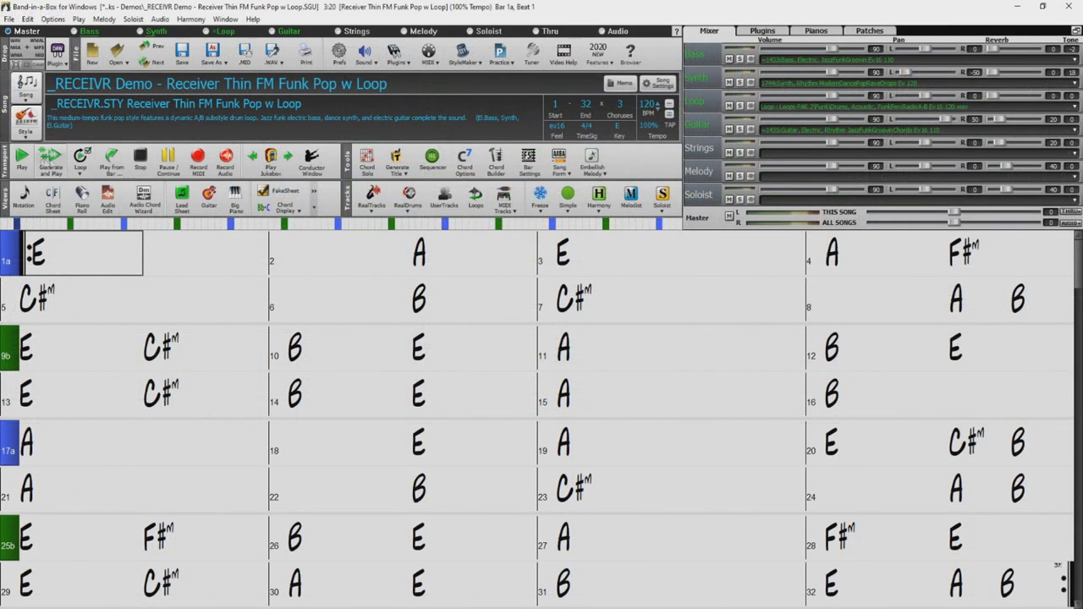
Generate and play the demo song and solo its Loop track
click(41, 161)
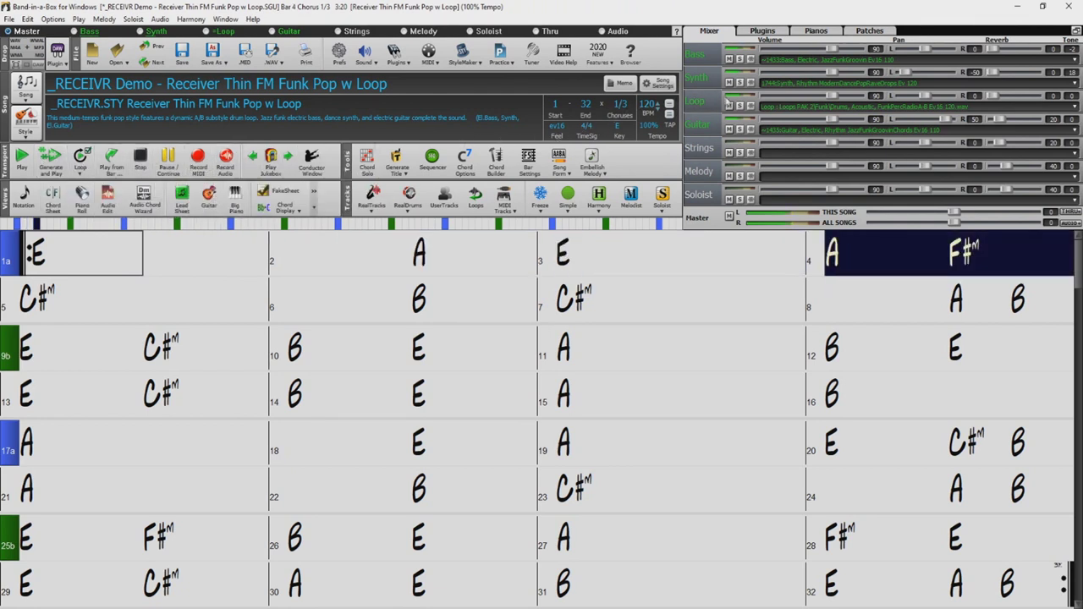
click(740, 105)
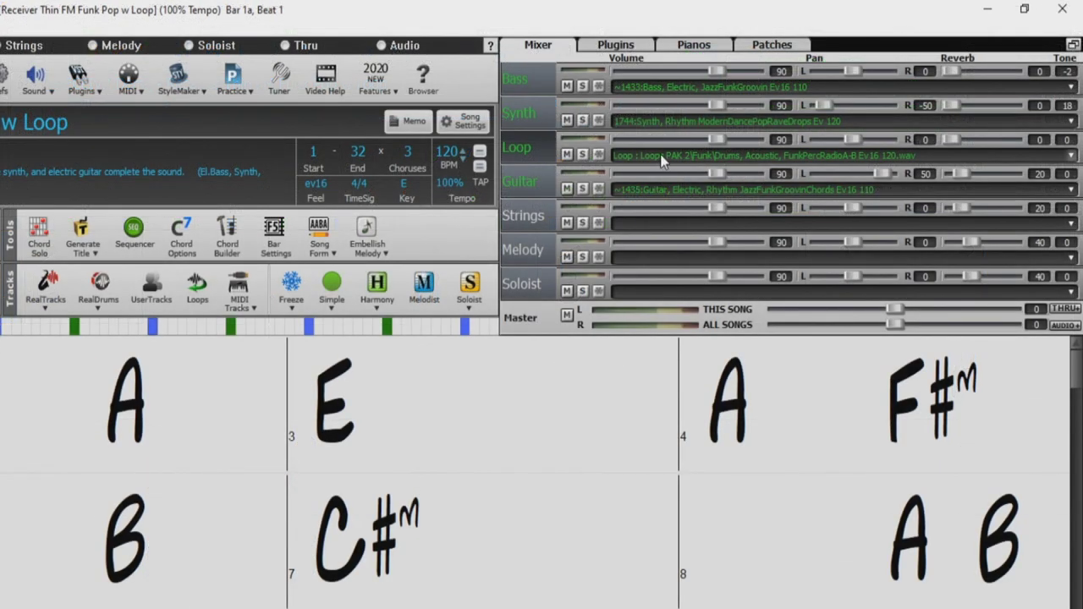
Bring up the loop picker for the Loop track and filter its list by "loops pak 2"
right_click(663, 162)
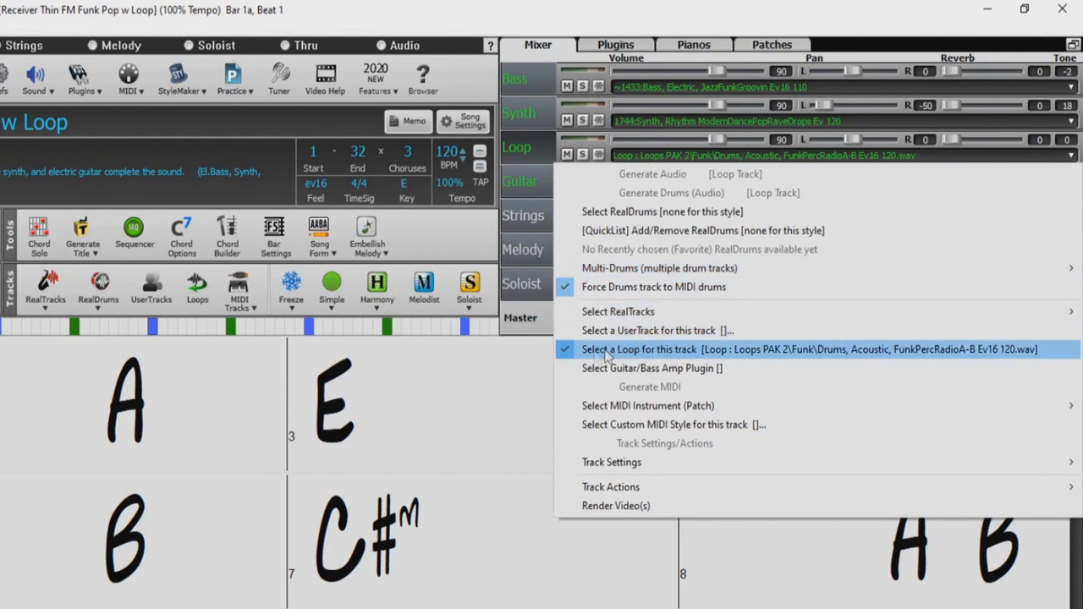
click(194, 288)
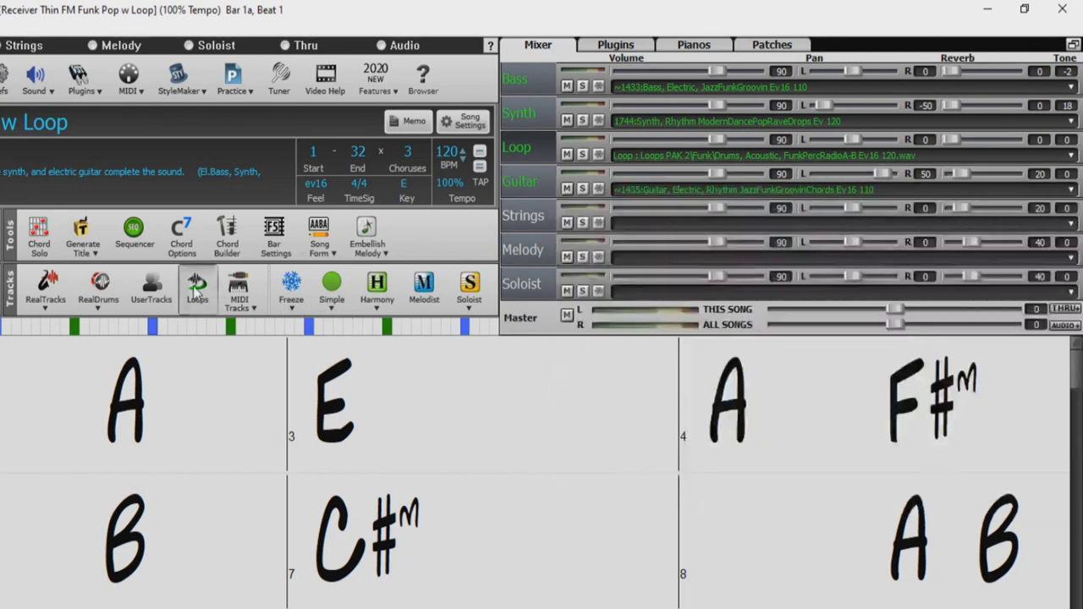
click(194, 288)
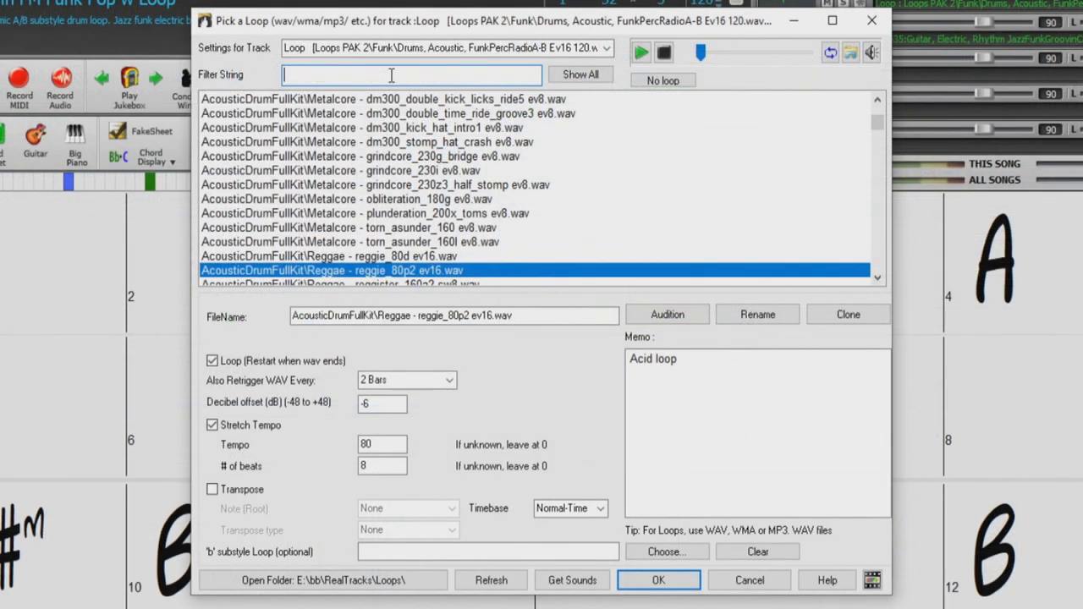
text(loops pak )
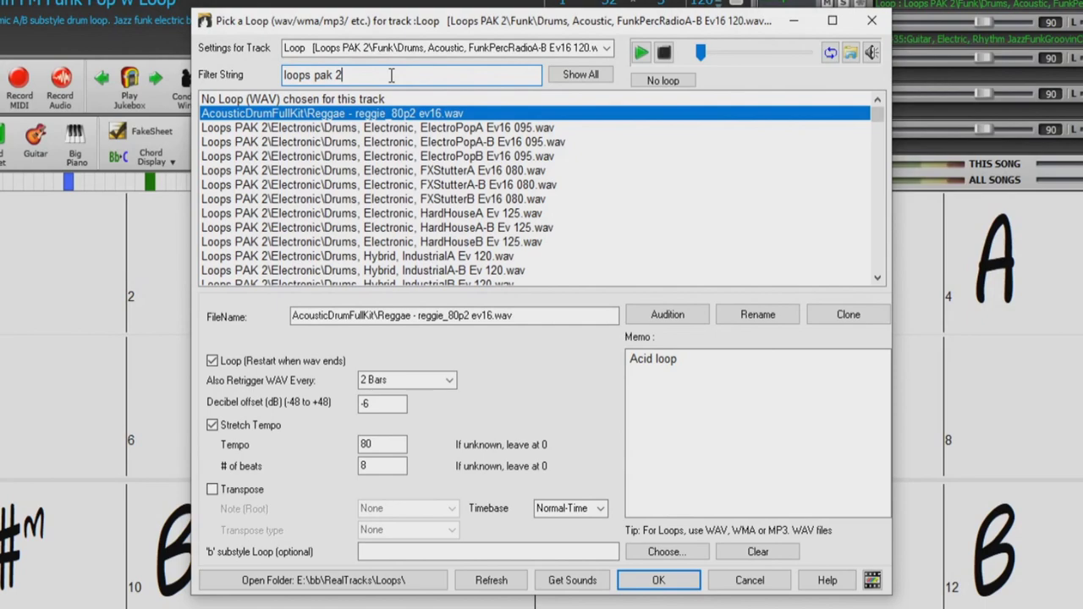
text(2)
Audition the Funk loop NewOrleansFunkA-B Ev16 125 and the Gospel loop GospelA Sw16 075 from Loops PAK 2
scroll(354, 180, down, 10)
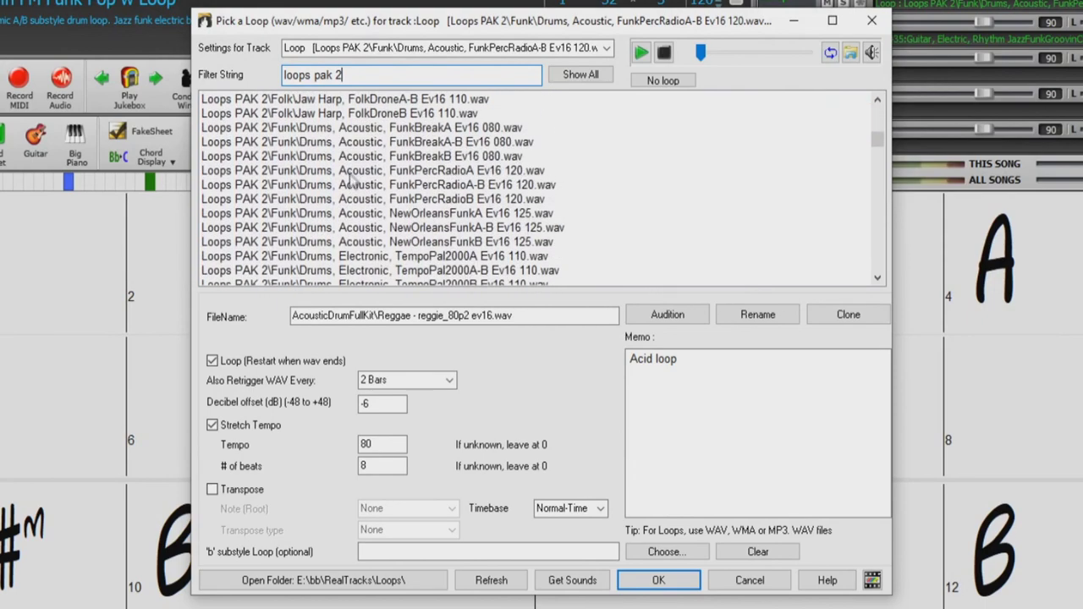
scroll(389, 157, down, 1)
click(364, 186)
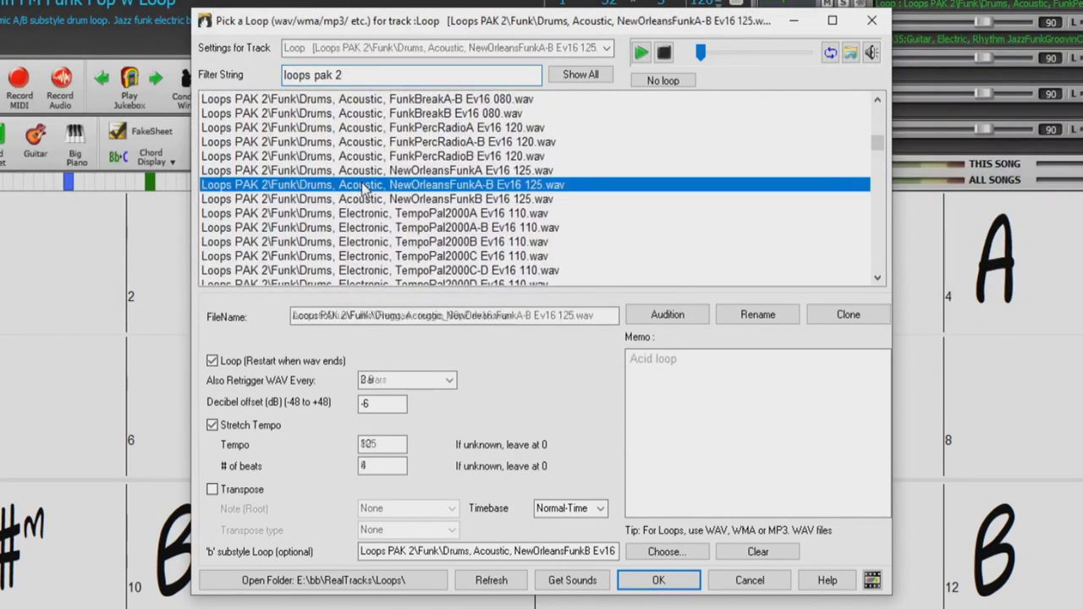
scroll(364, 188, down, 2)
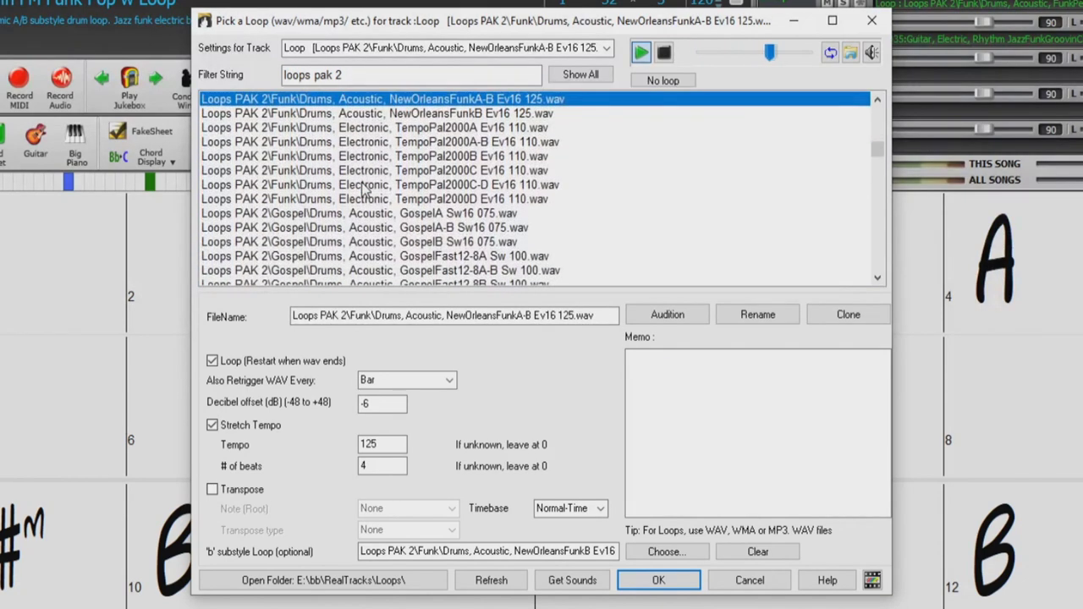
scroll(364, 188, down, 1)
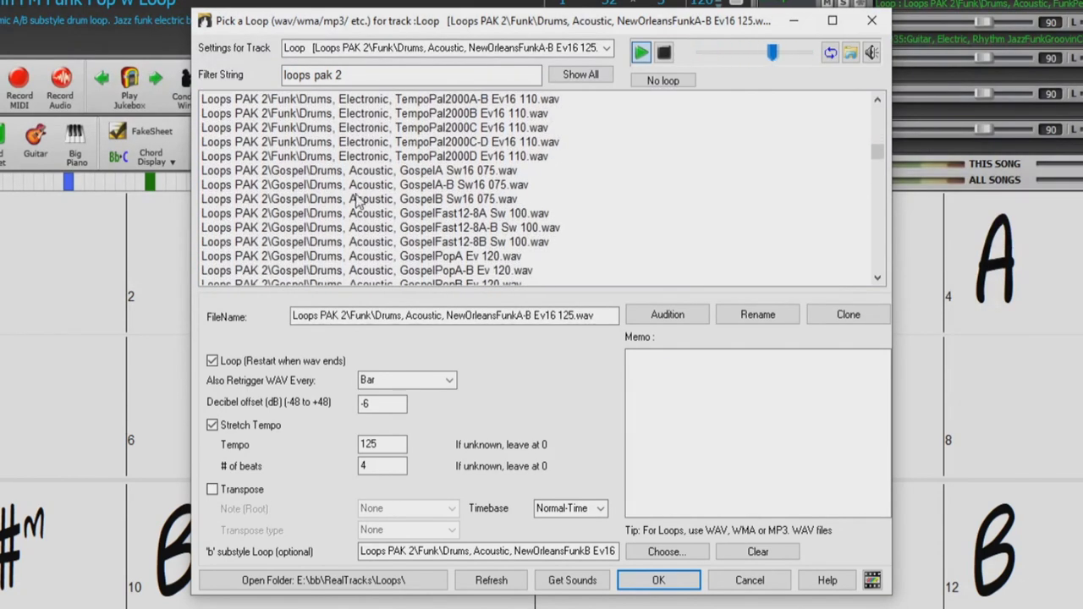
click(364, 174)
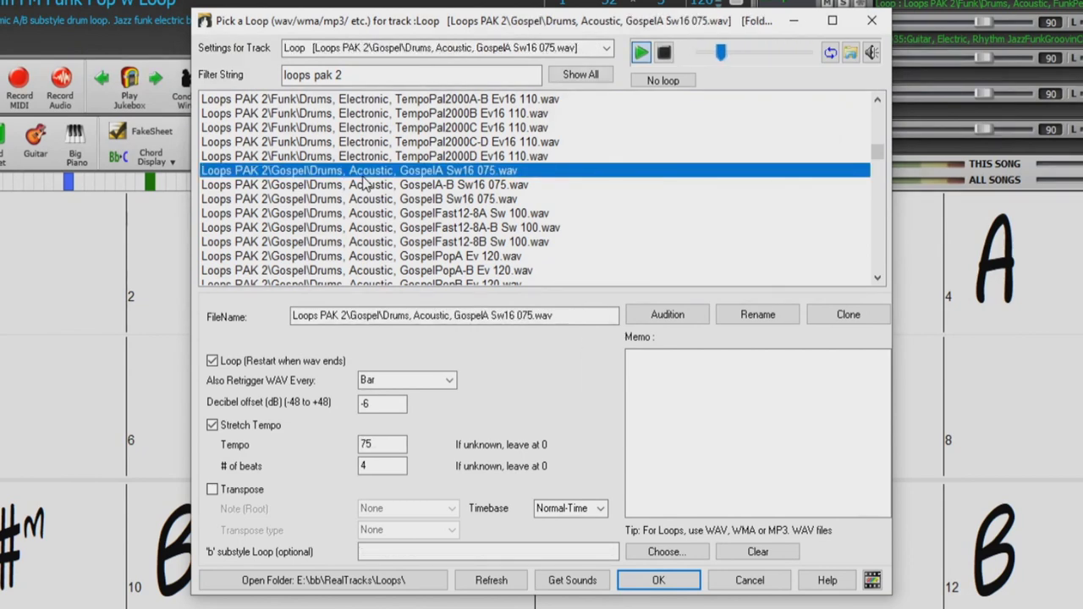
Audition the Hip Hop loop SoulBreakA Ev16 105 and the Jazz loop FusionFunkA-B Sw16 090
scroll(364, 182, down, 4)
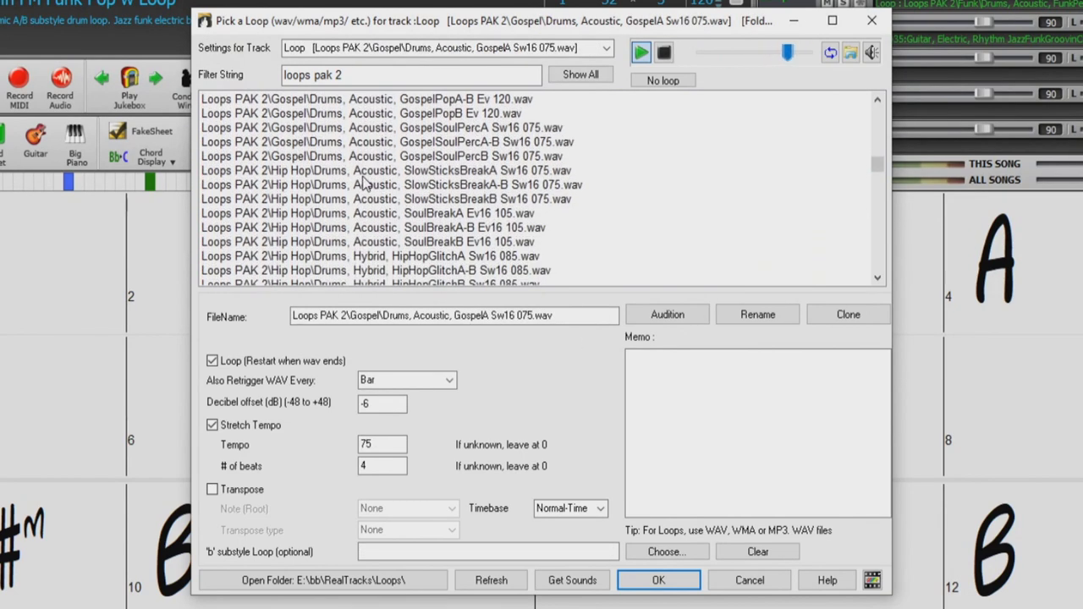
scroll(364, 182, down, 2)
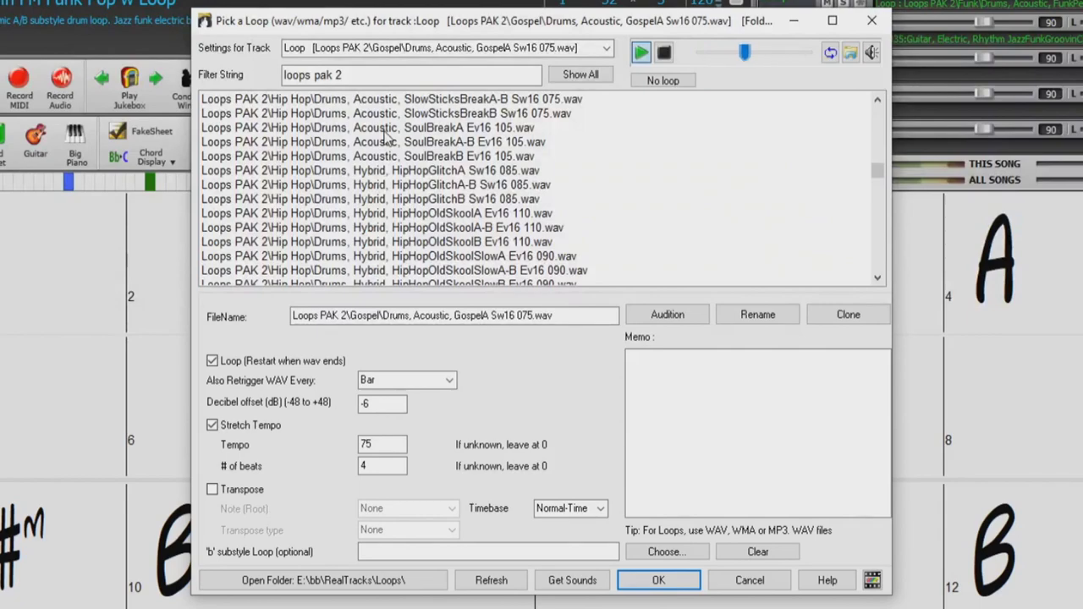
click(385, 129)
scroll(389, 169, down, 3)
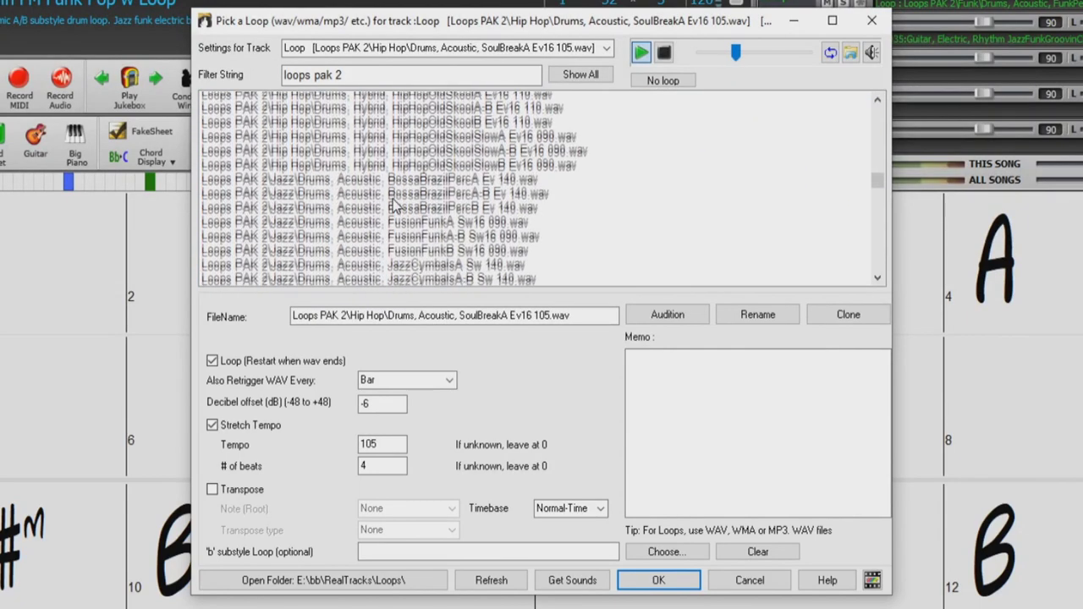
scroll(394, 206, down, 1)
click(407, 186)
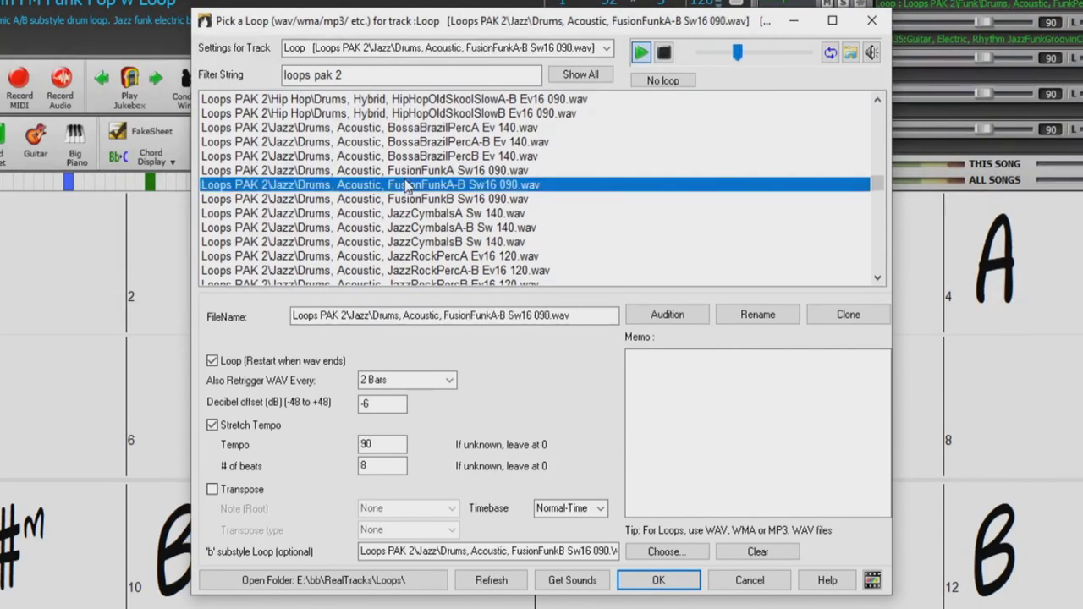
scroll(407, 186, down, 4)
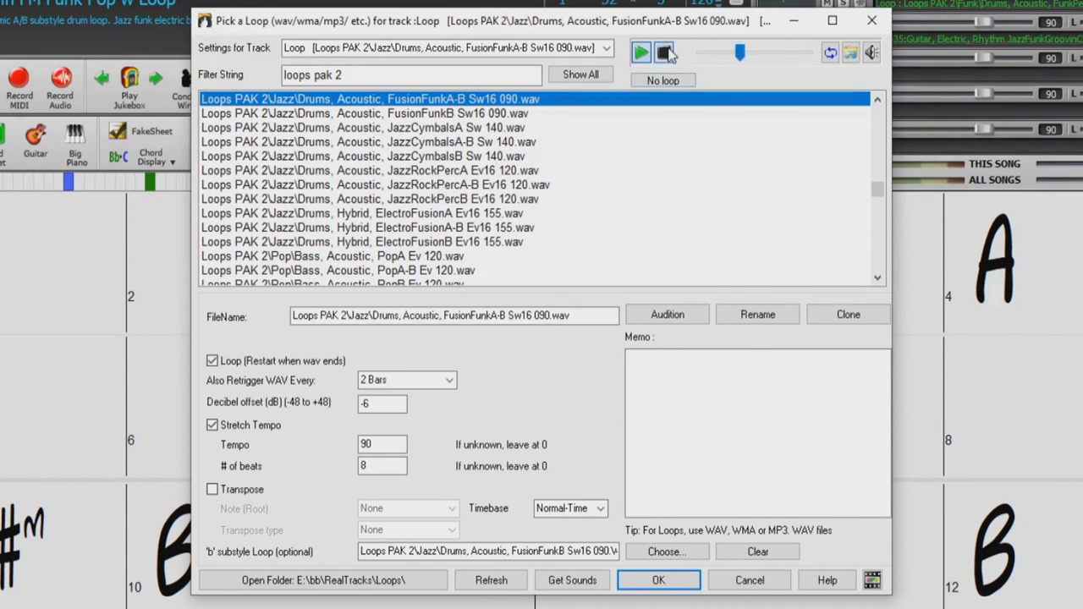
Audition the JazzRockPercA and JazzRockPercB Ev16 120 loops and assign JazzRockPercA-B Ev16 120 to the Loop track
click(533, 184)
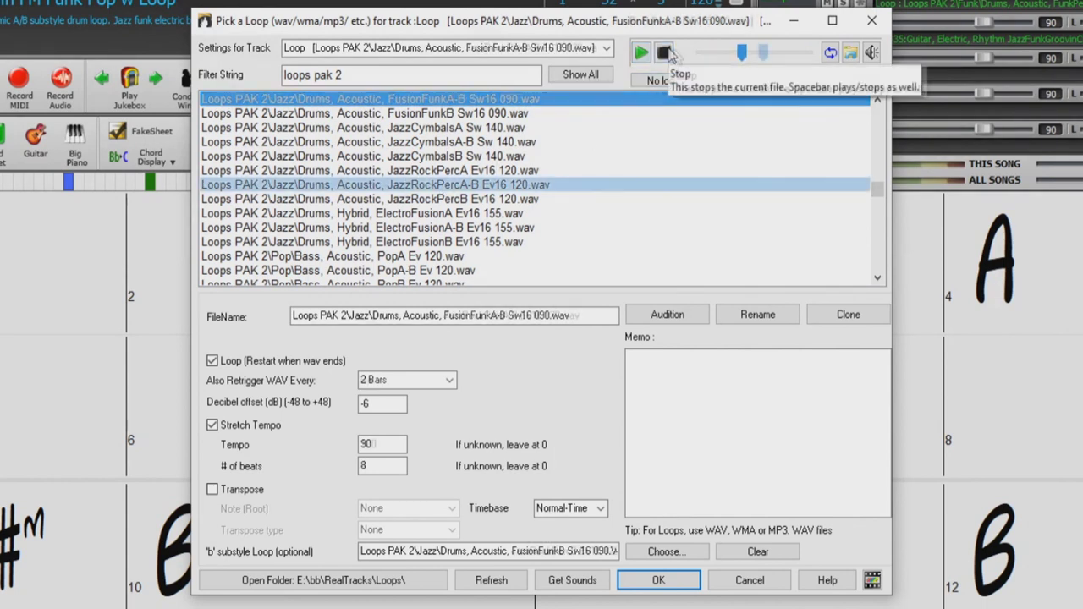
click(472, 174)
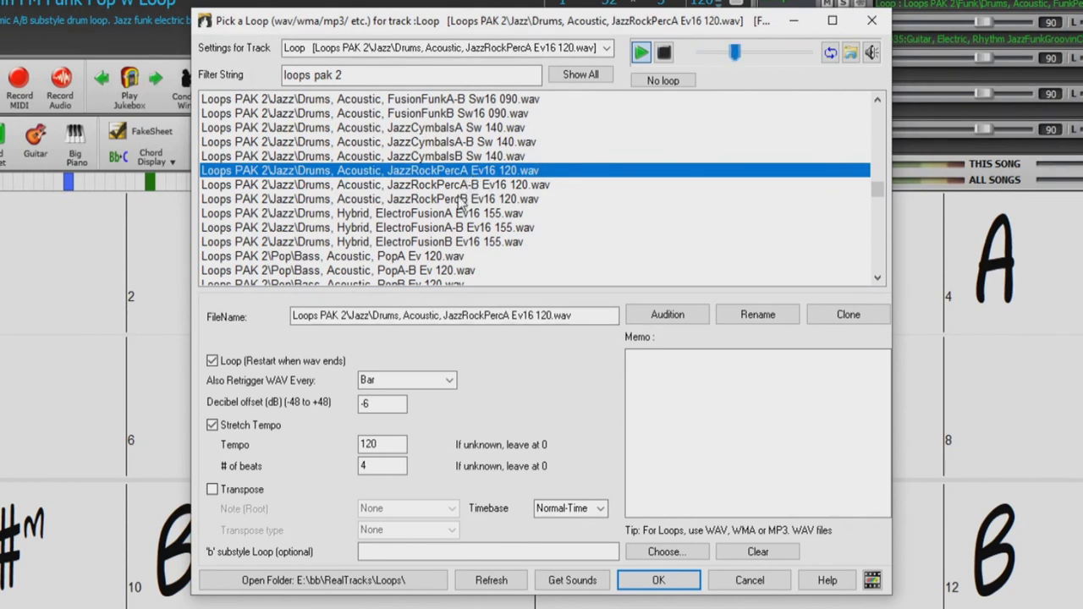
click(461, 199)
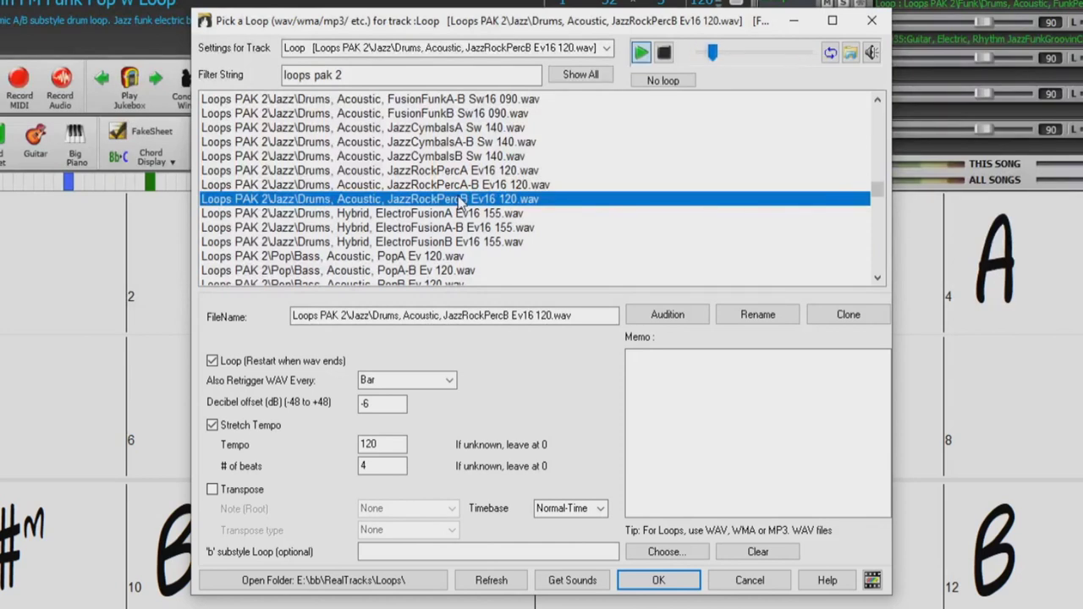
click(455, 186)
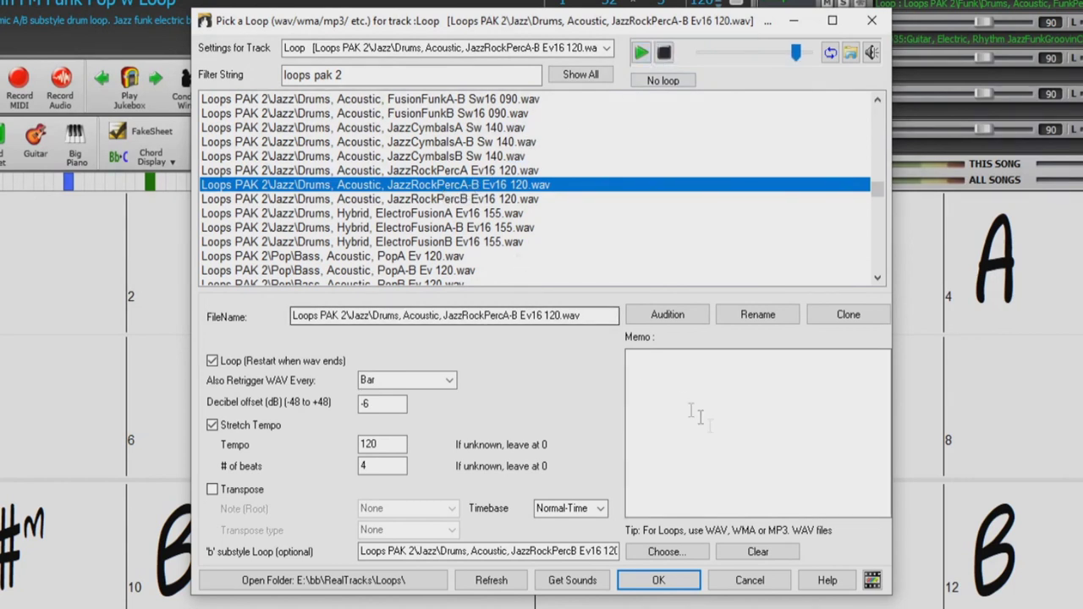
click(750, 585)
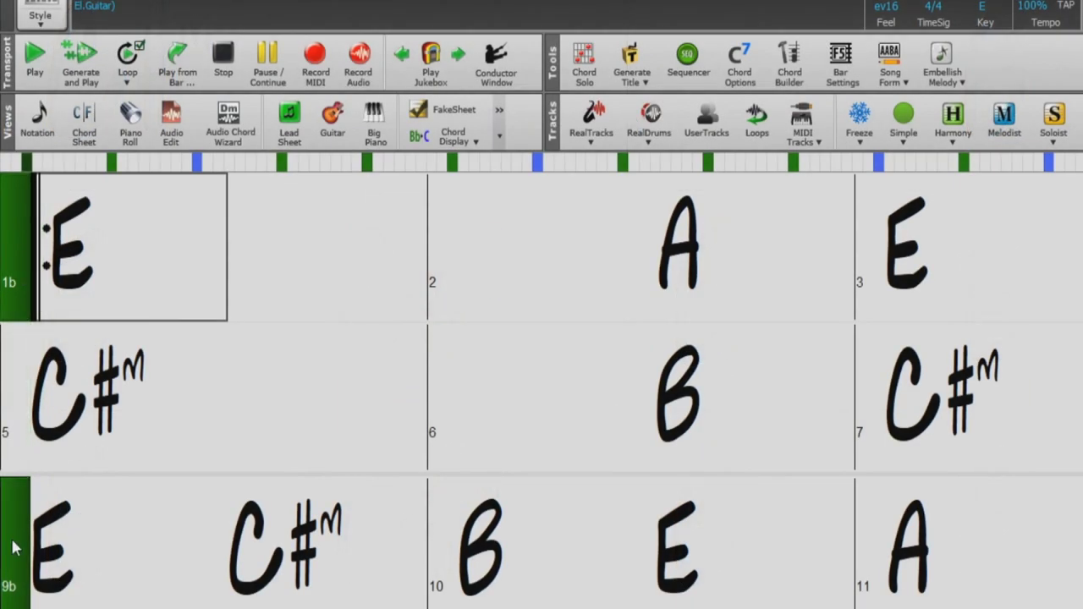
Set the part markers to substyle a at bar 1 and substyle b at bar 9
click(13, 549)
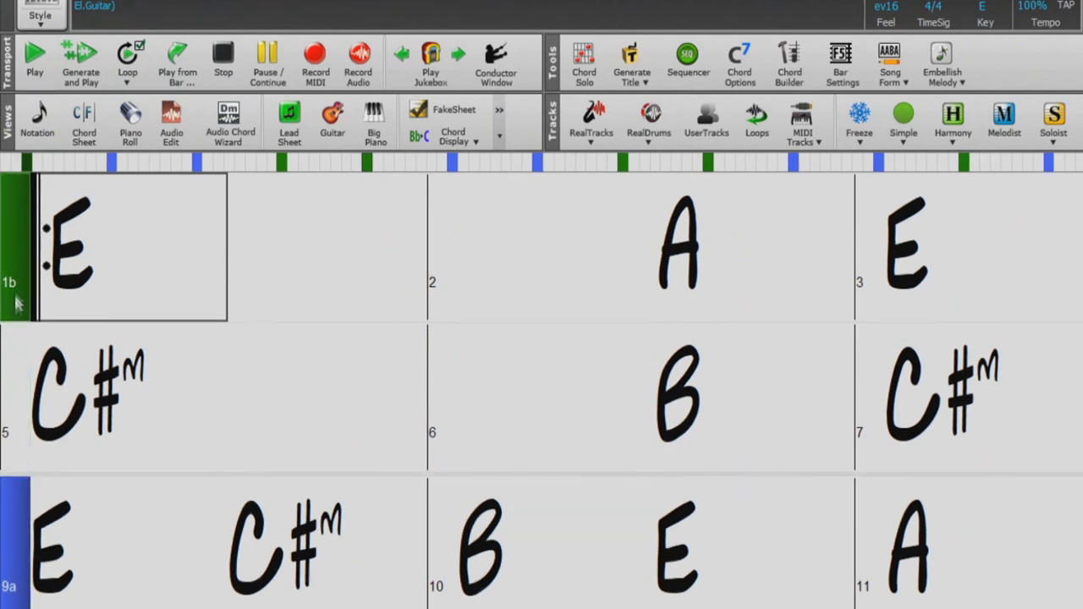
click(15, 305)
click(15, 533)
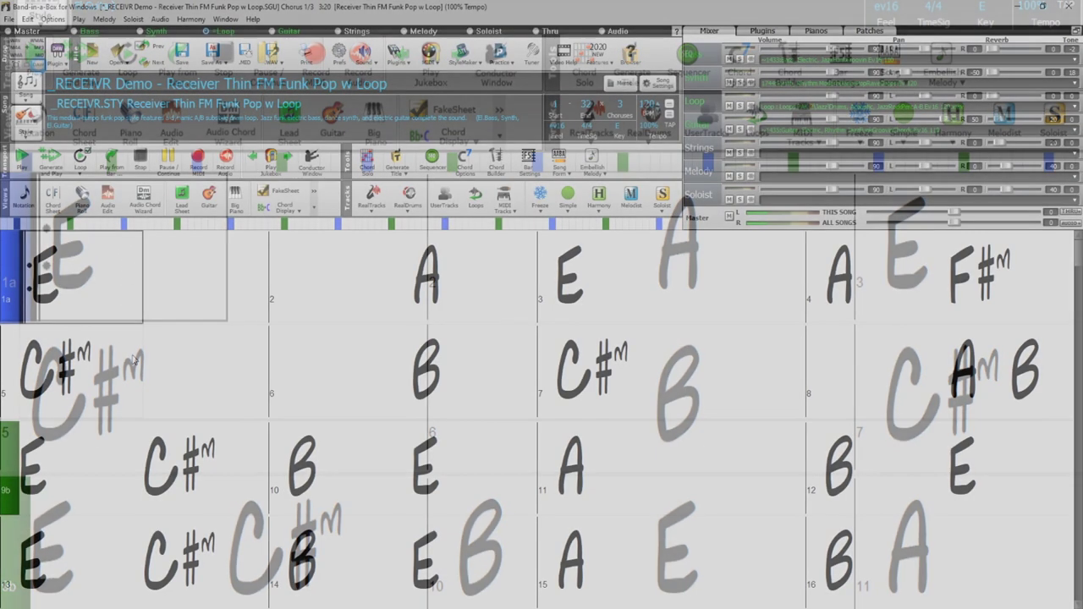
Play the song from bar 1 and solo the Loop track during playback
key(shift+Right)
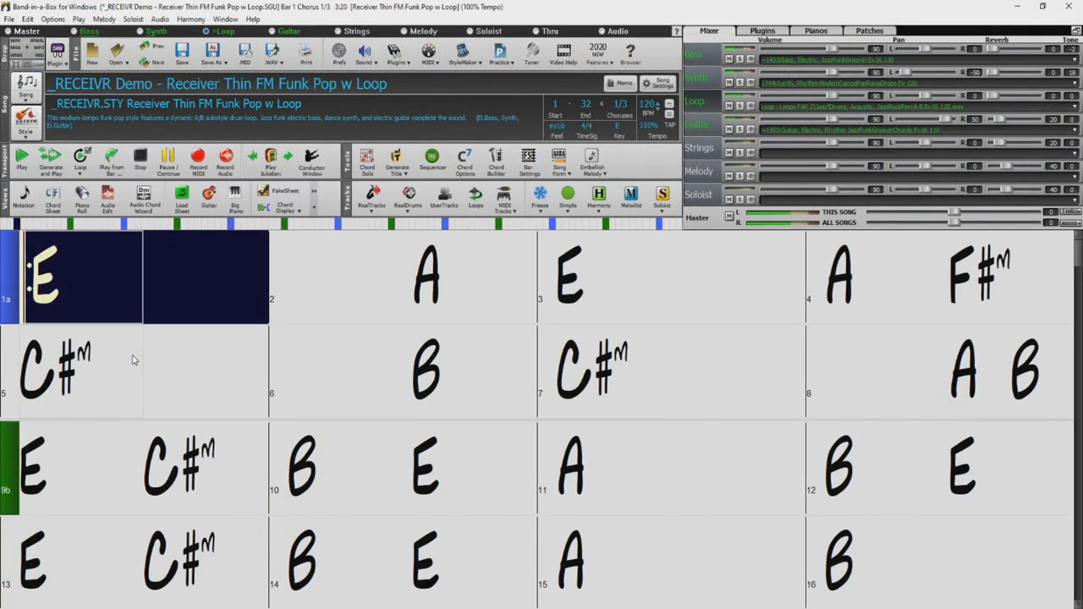
key(Right)
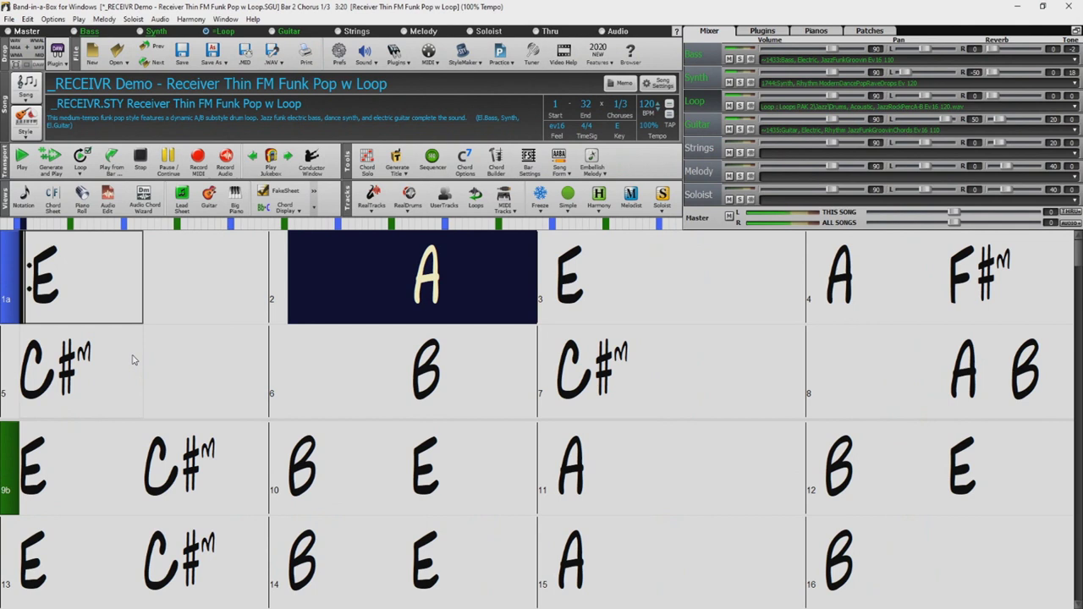
key(Right)
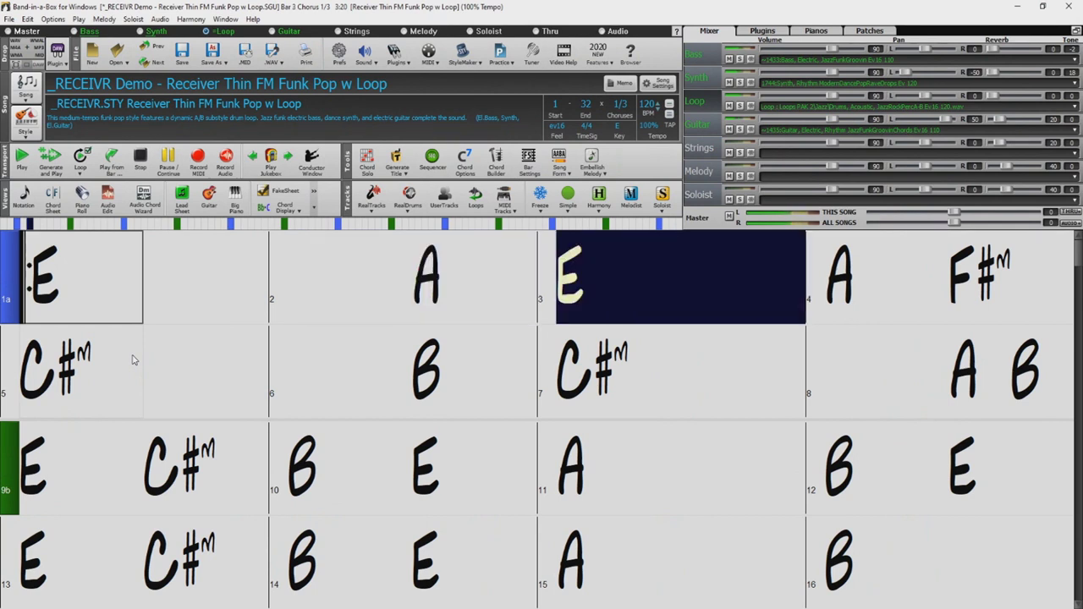
key(Right)
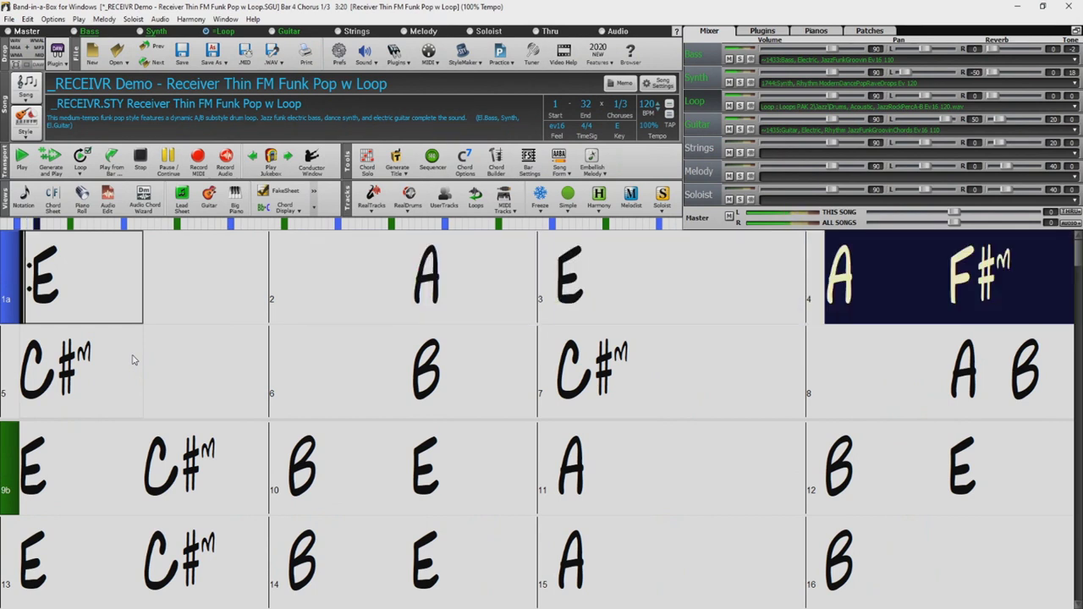
key(Right)
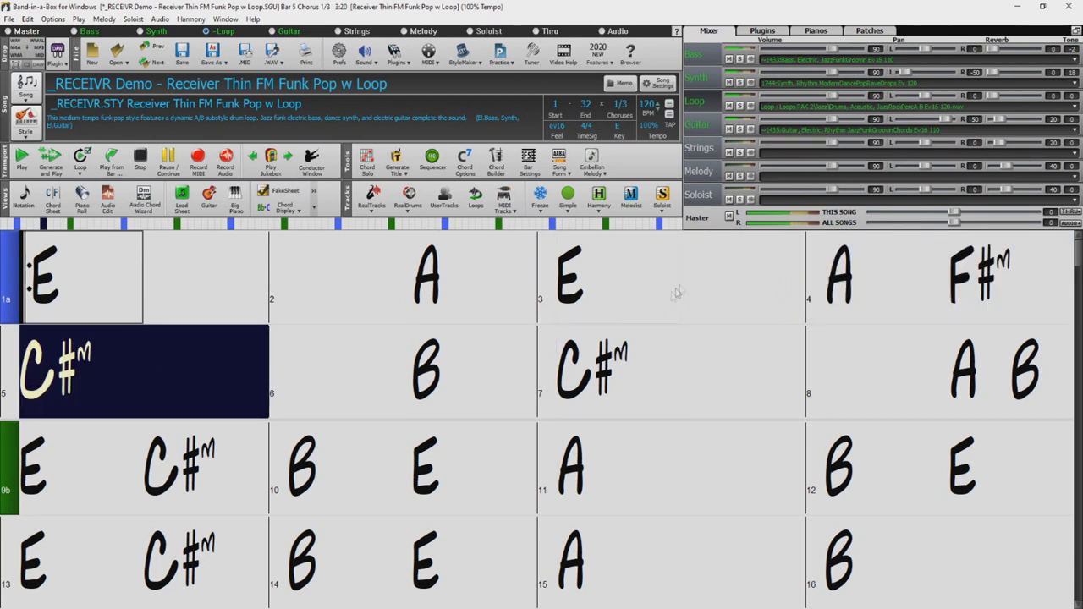
key(Right)
click(740, 106)
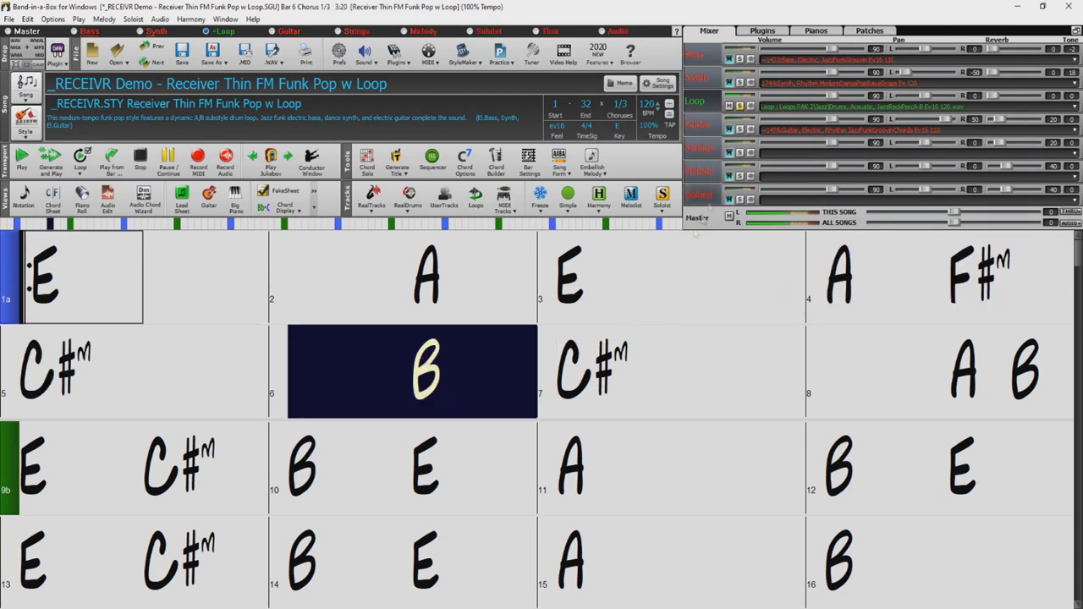
Listen to the soloed loop across the substyle change from part a to part b at bar 9
click(552, 362)
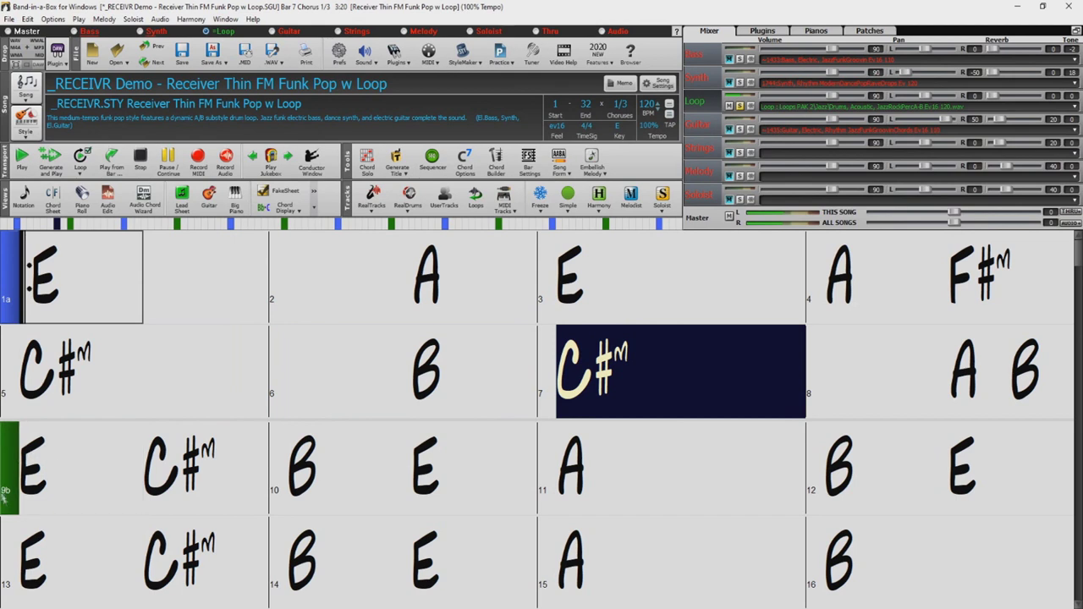
key(Right)
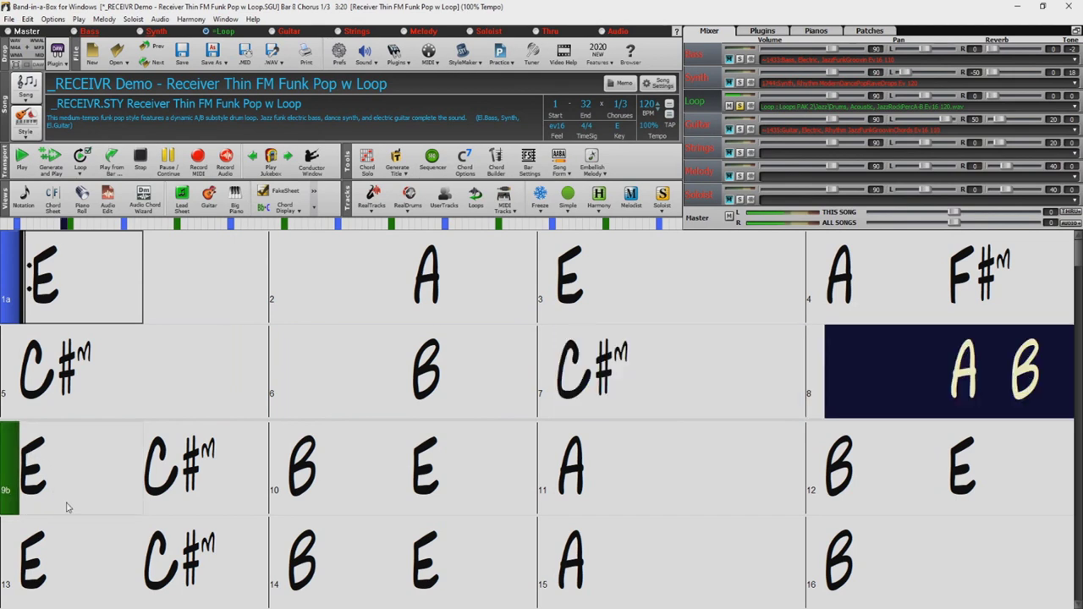
click(68, 508)
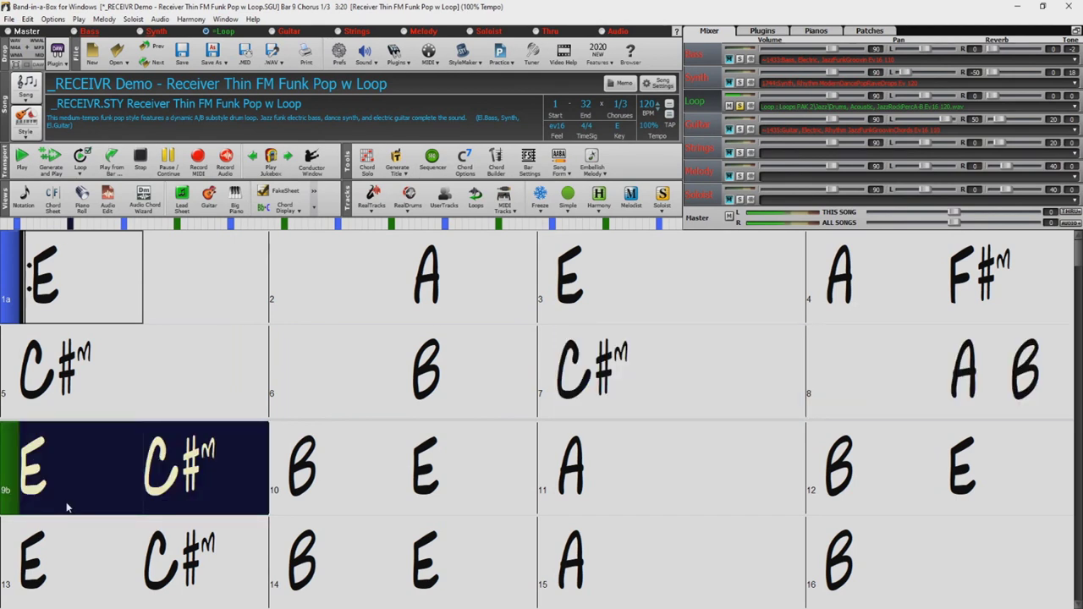
key(Right)
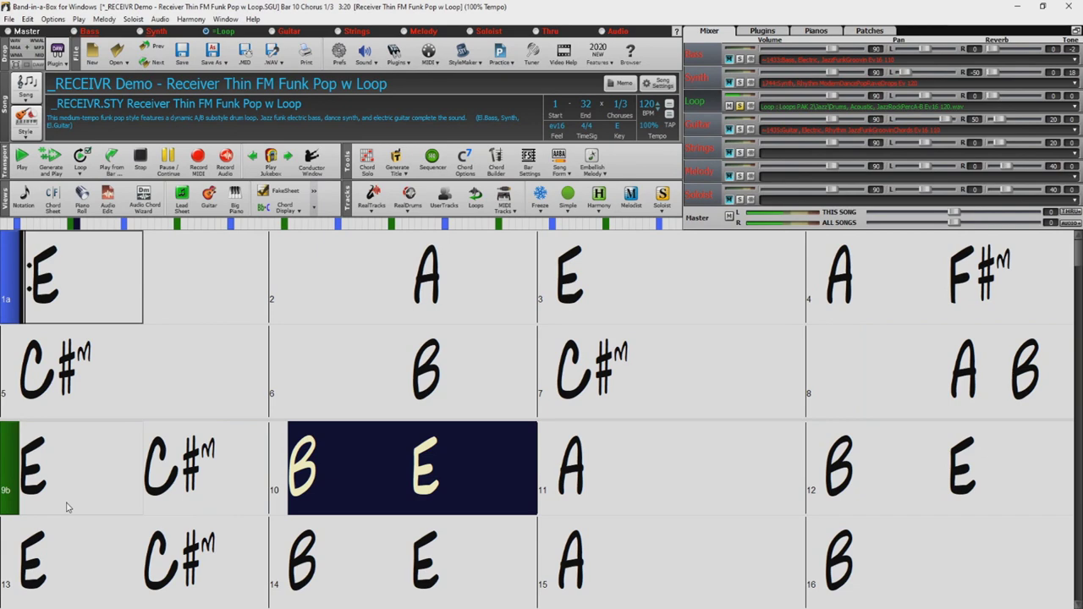
key(Right)
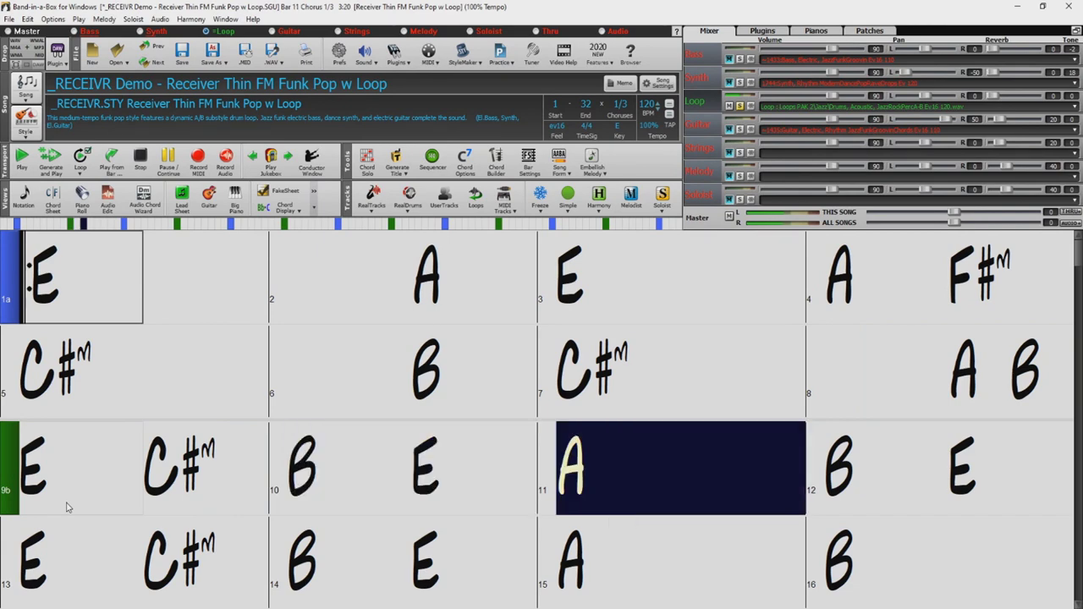
key(Right)
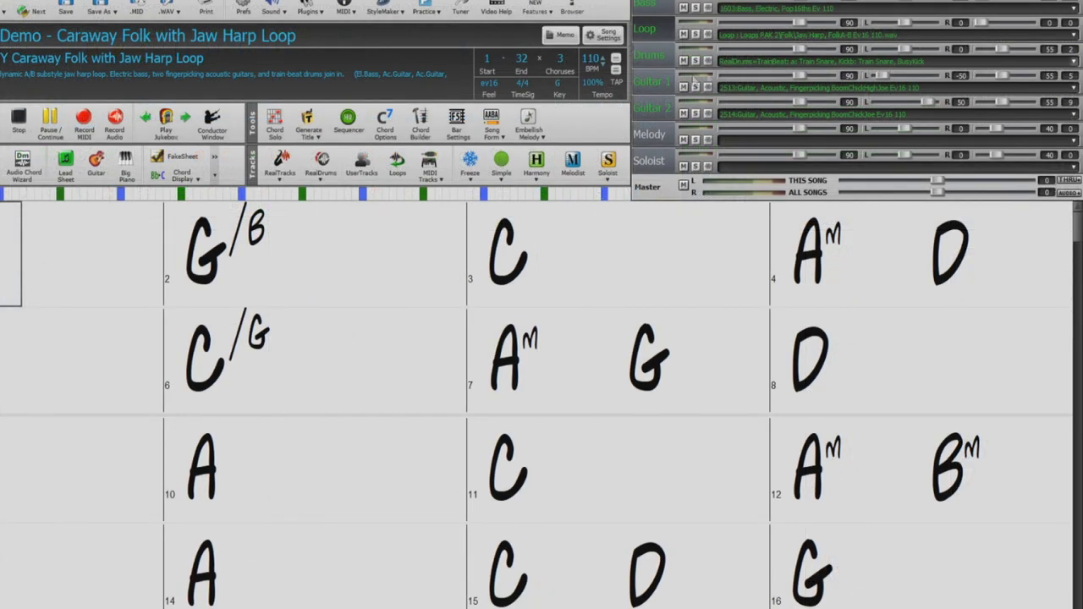
Bring up the Caraway Folk demo's loop picker, filter it by "jaw harp", and audition the FolkA and FolkDroneA loops
click(396, 165)
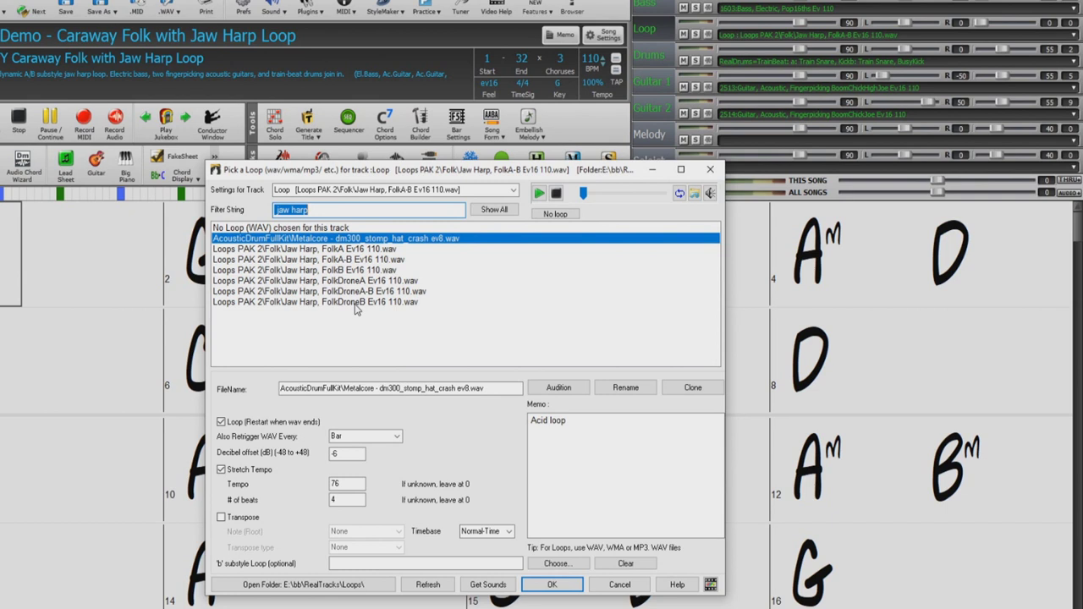
click(343, 248)
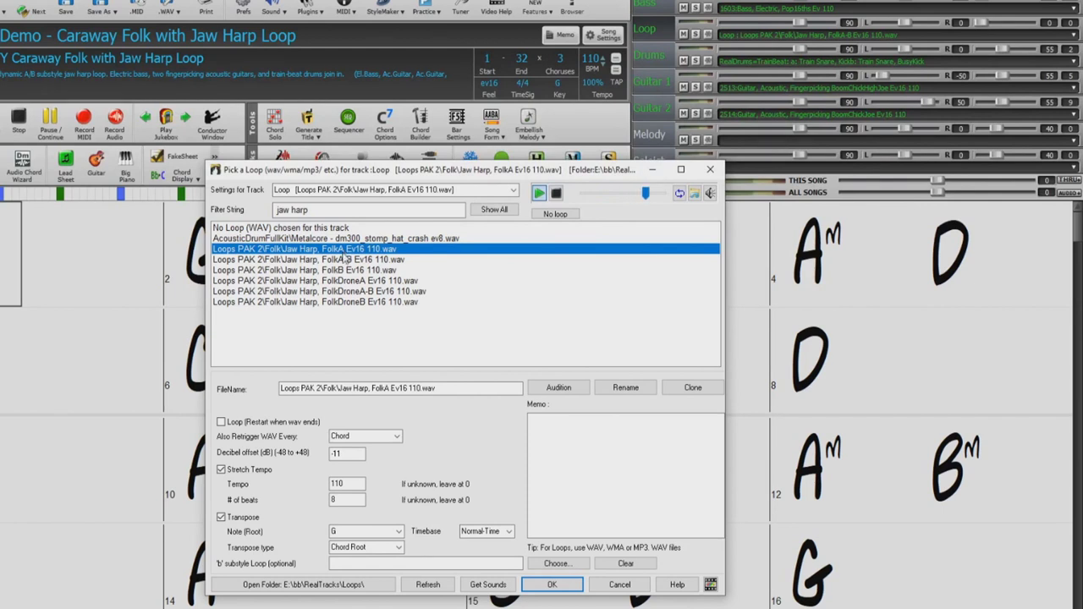
click(347, 281)
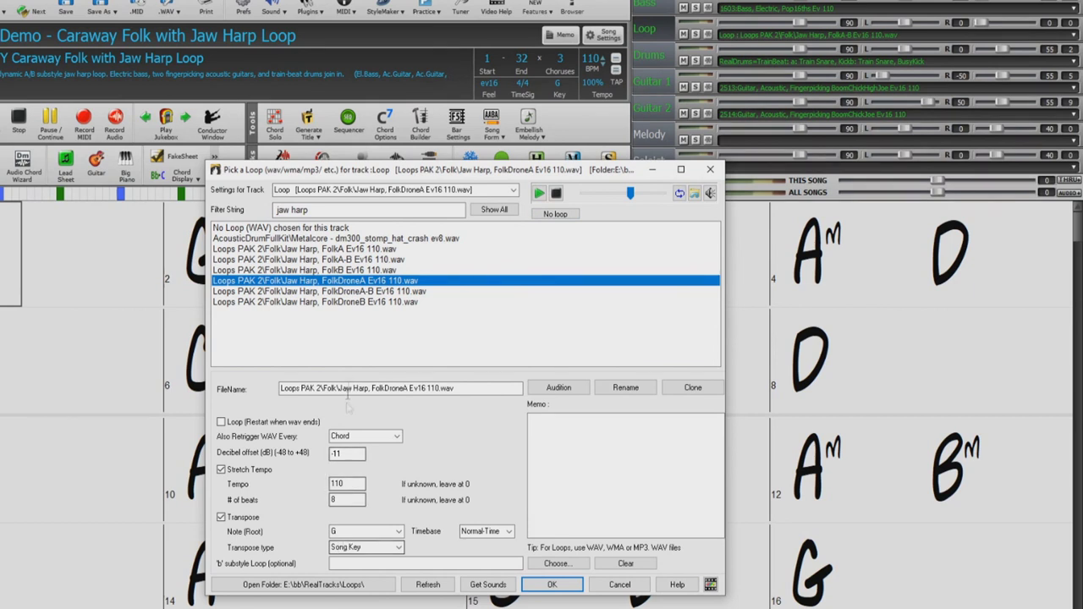
Compare the transpose types of the jaw harp loops FolkA and FolkDroneA, and select FolkA-B Ev16 110 to examine its substyle setup
click(350, 249)
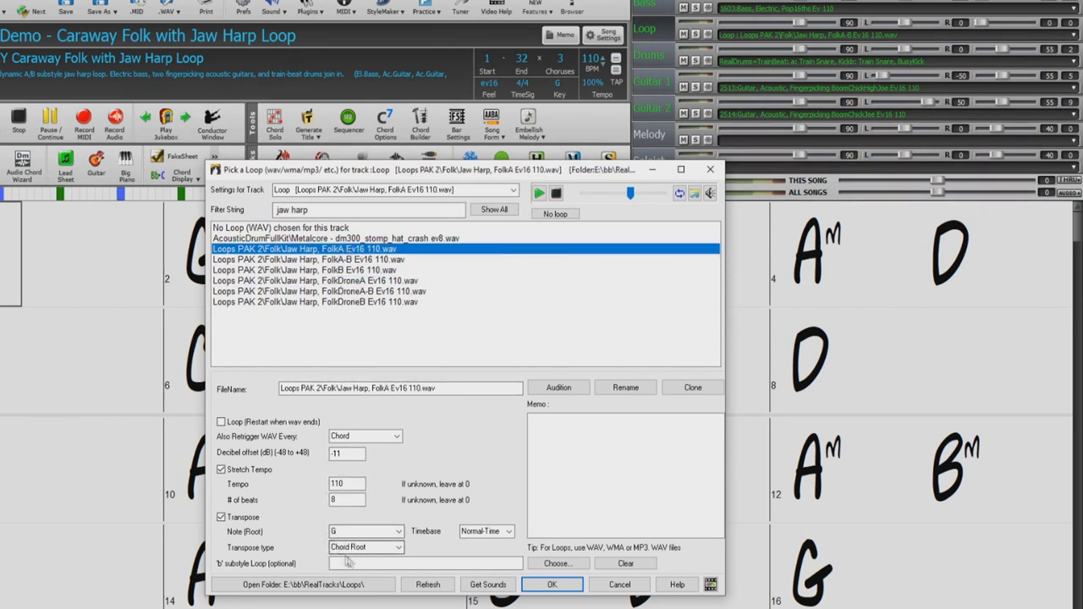
key(Down)
key(Down)
key(Down)
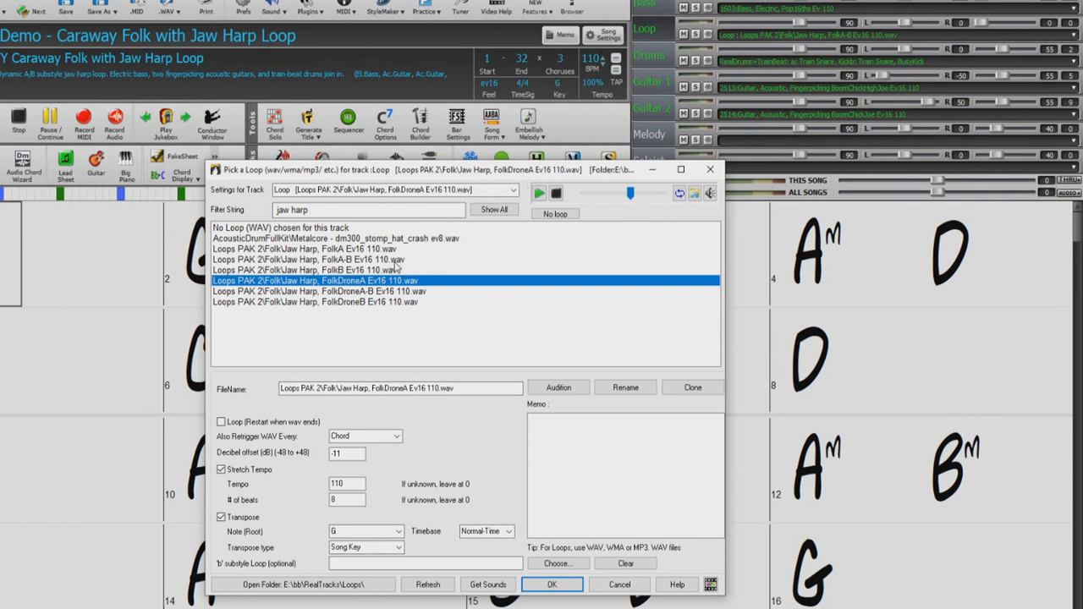
click(415, 262)
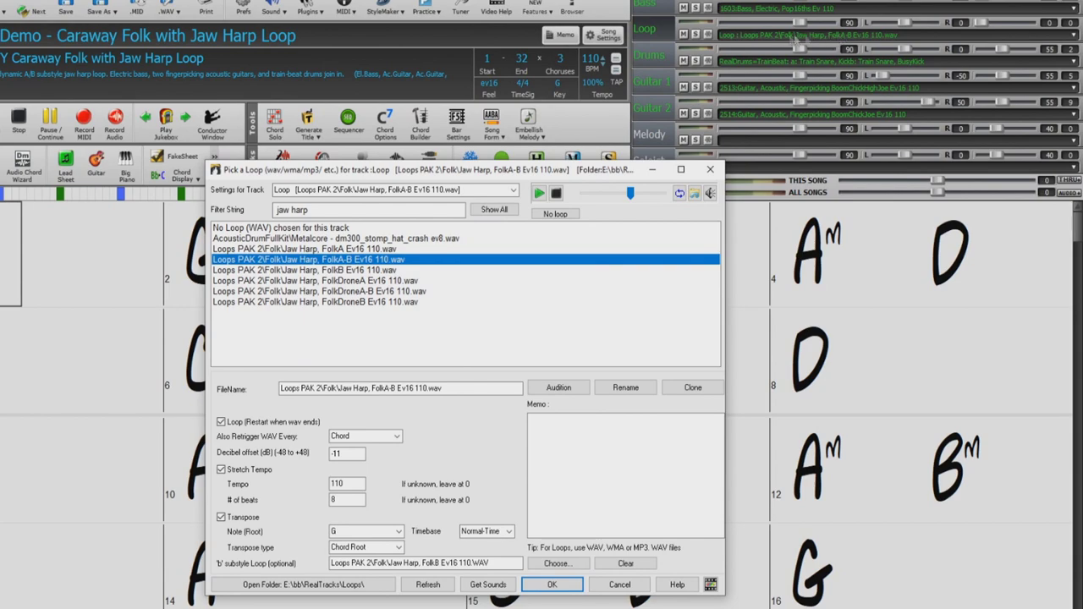
Leave the loop picker without changes and play the regenerated Caraway Folk demo with the Loop track soloed
click(620, 586)
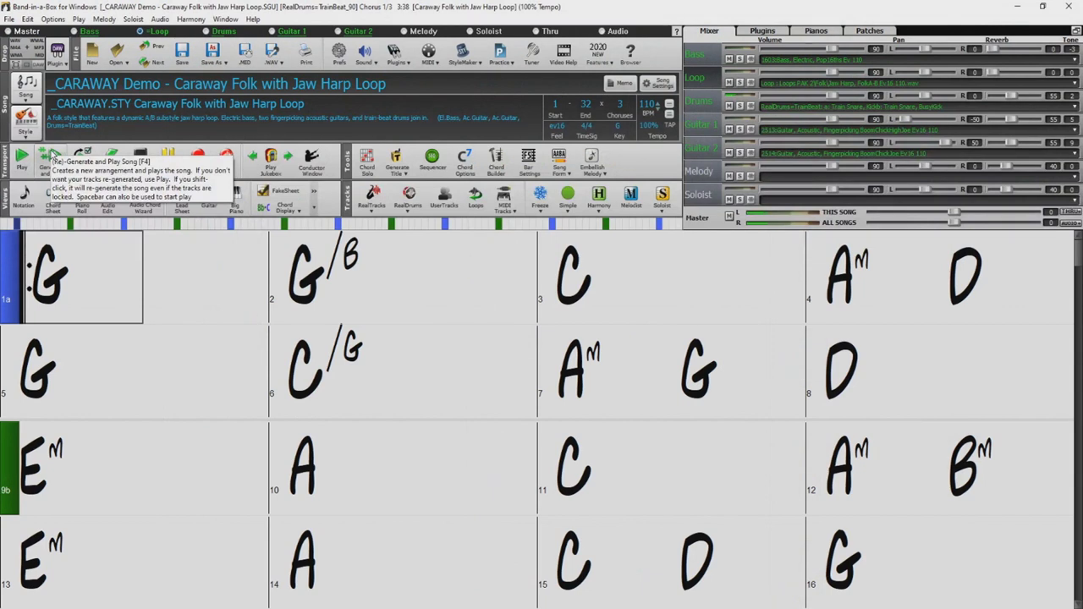
click(52, 156)
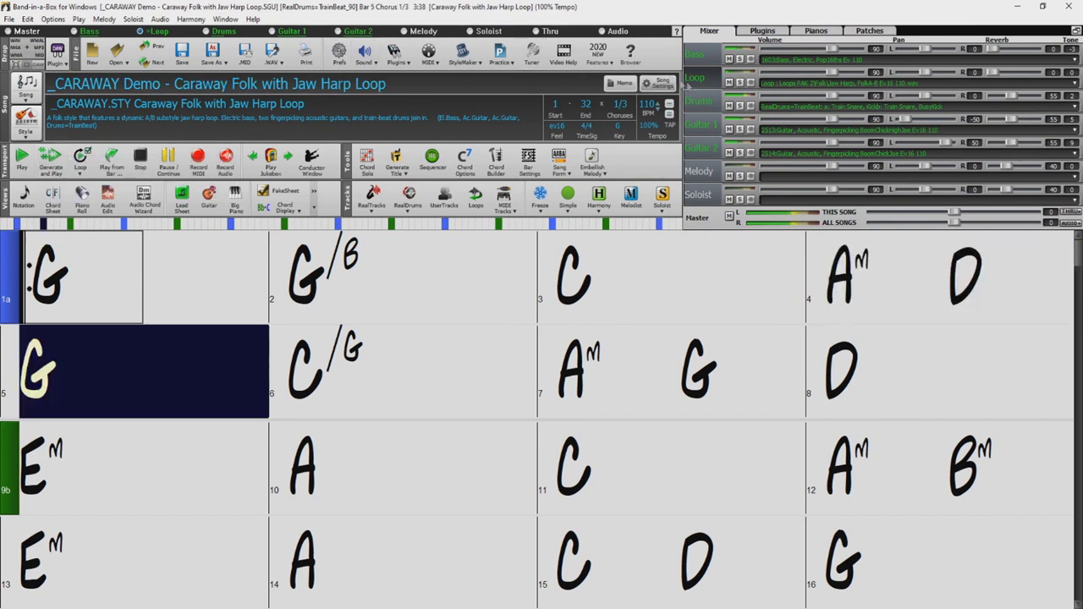
click(741, 82)
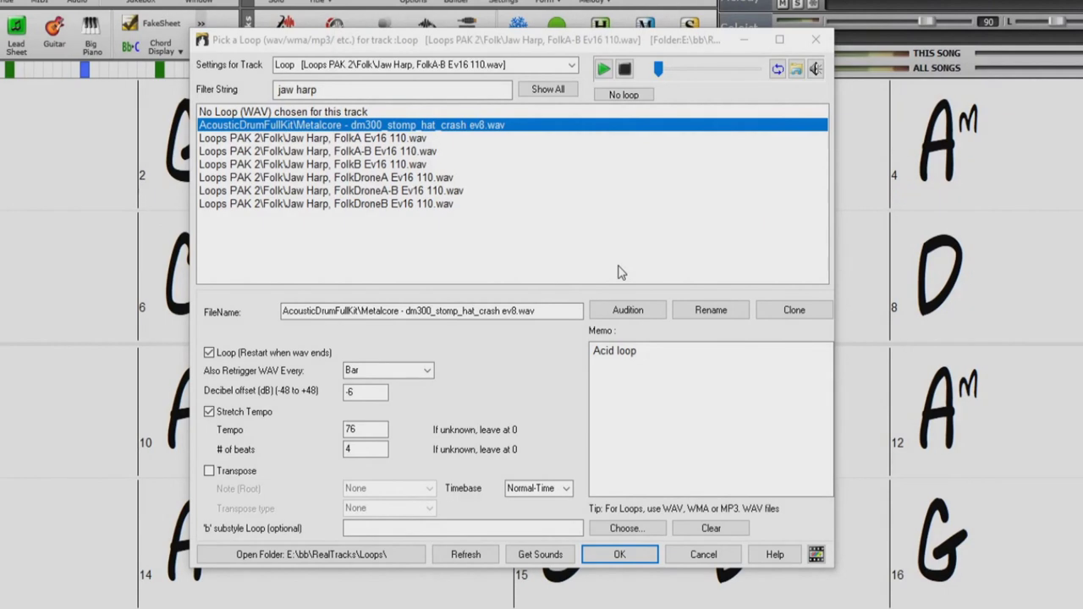
Assign the jaw harp loop FolkDroneA-B Ev16 110 to the Loop track and play the regenerated song with that track soloed
click(383, 193)
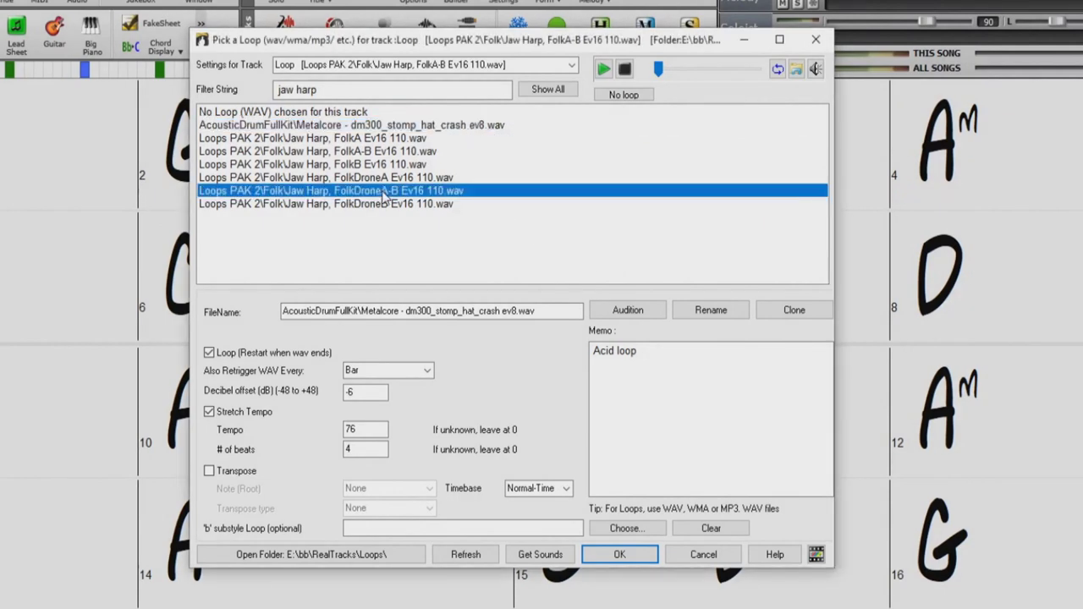
click(619, 554)
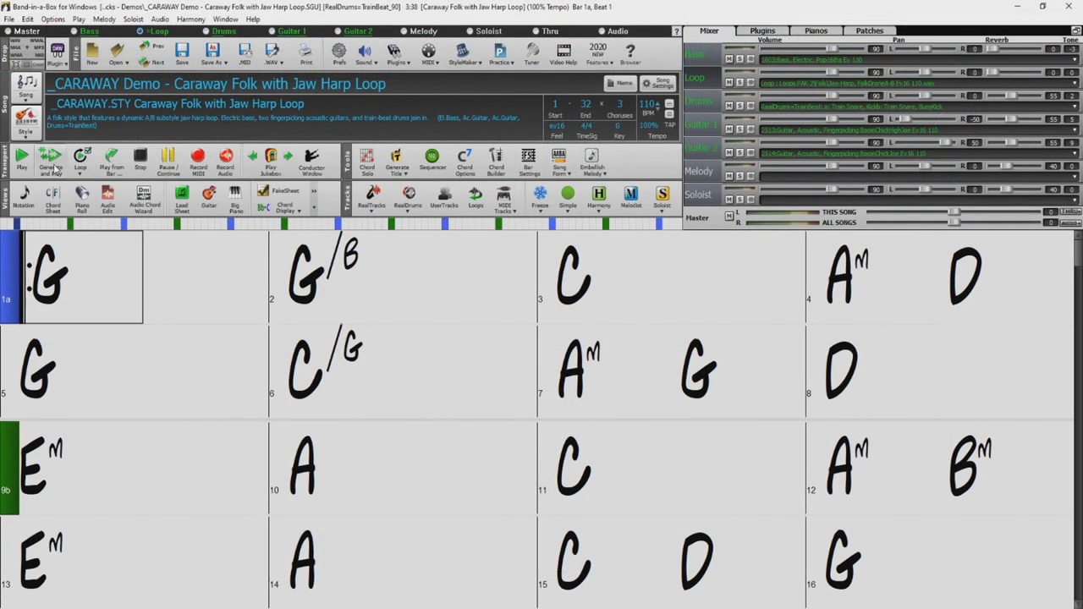
click(52, 163)
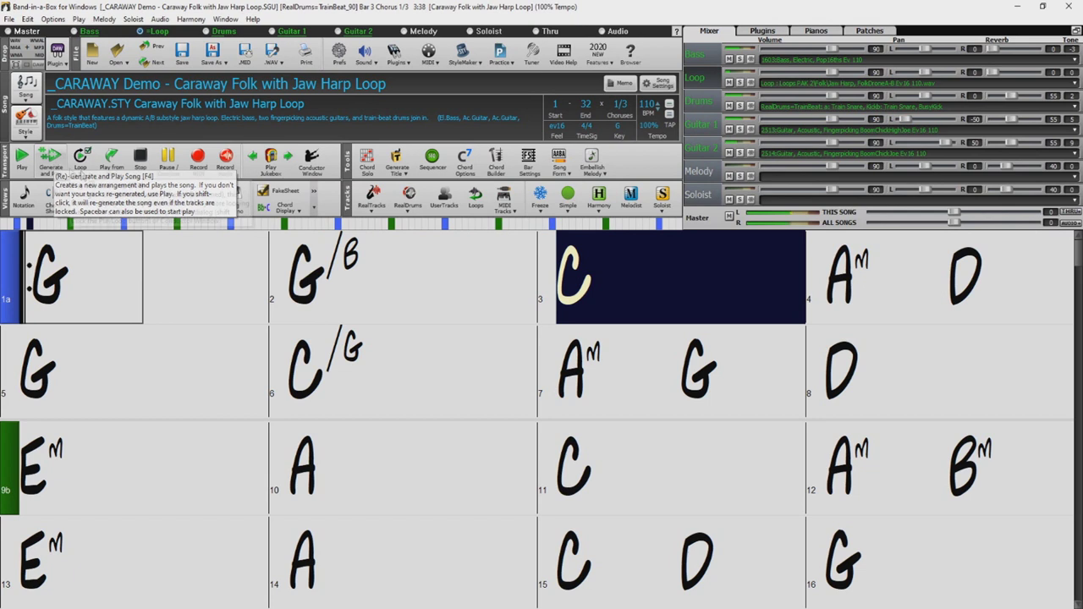
click(740, 83)
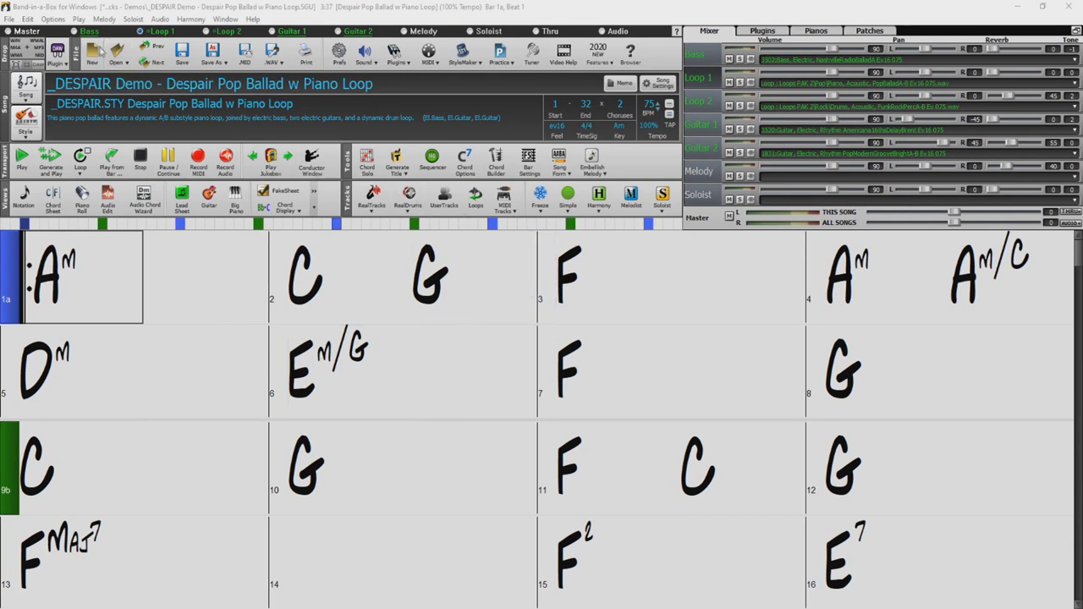
In the Despair demo, filter the Bass track's loop choices by "loops pak bass" and select Bass, Acoustic, PopA-B Ev 120
click(89, 32)
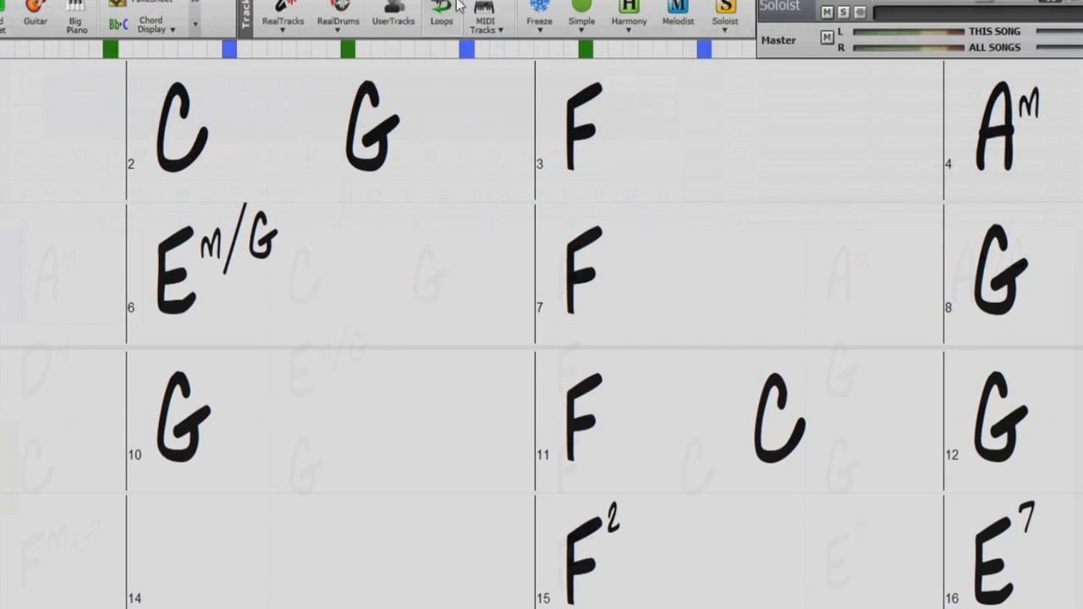
click(476, 198)
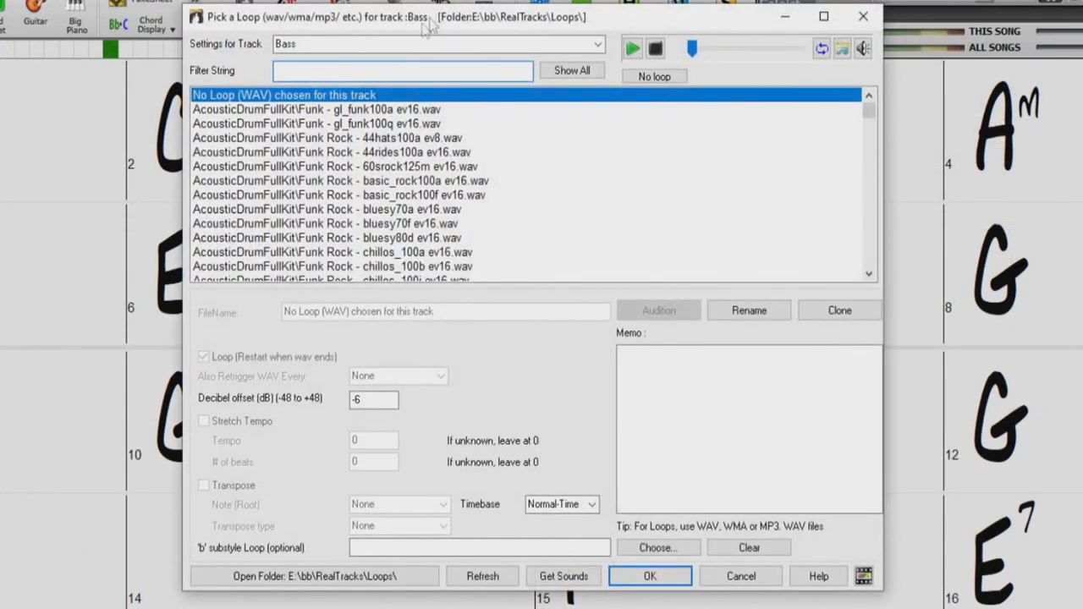
text(loops )
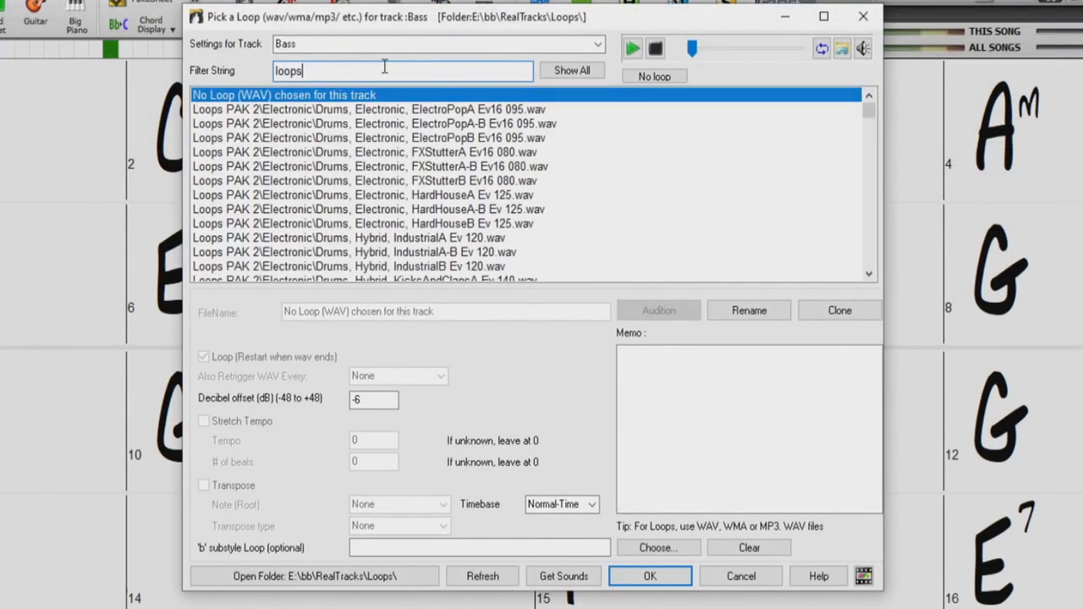
text(pak bass)
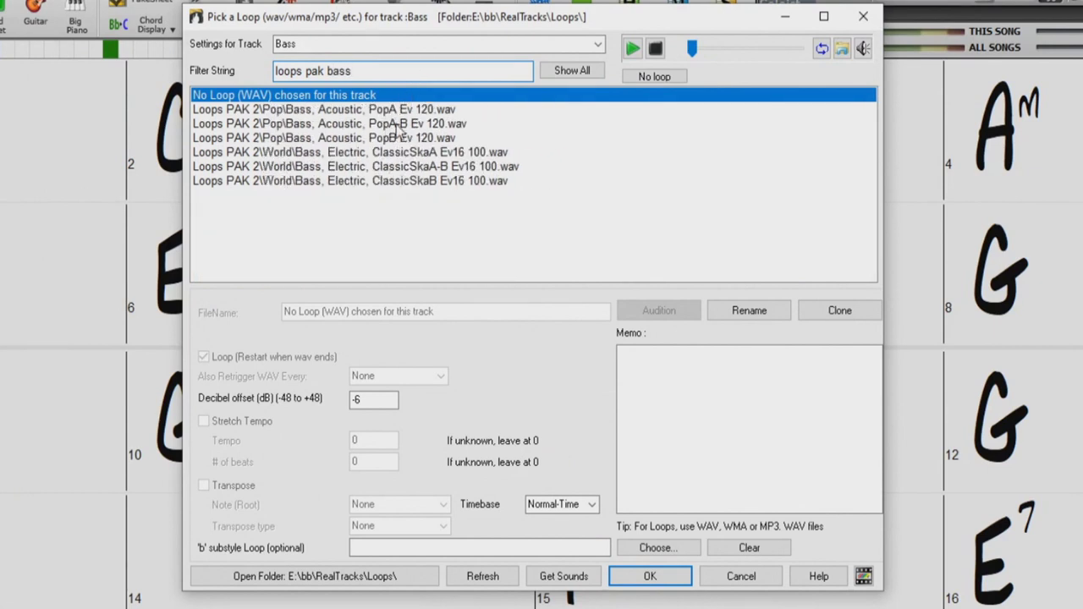
click(345, 124)
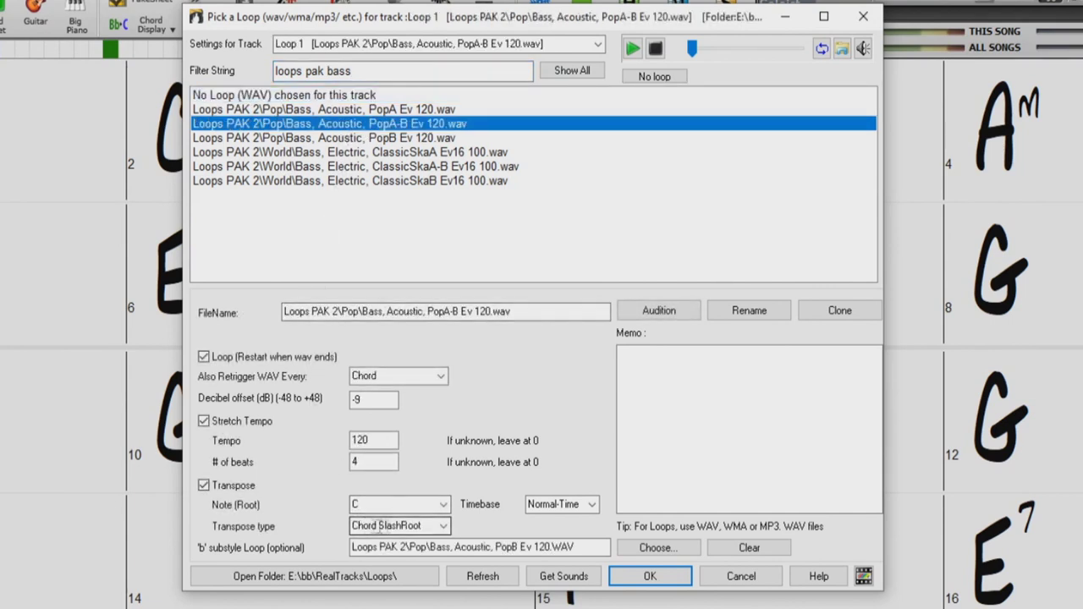
Set the acoustic bass loop's transpose type to Chord Root and apply the loop to the track
click(443, 527)
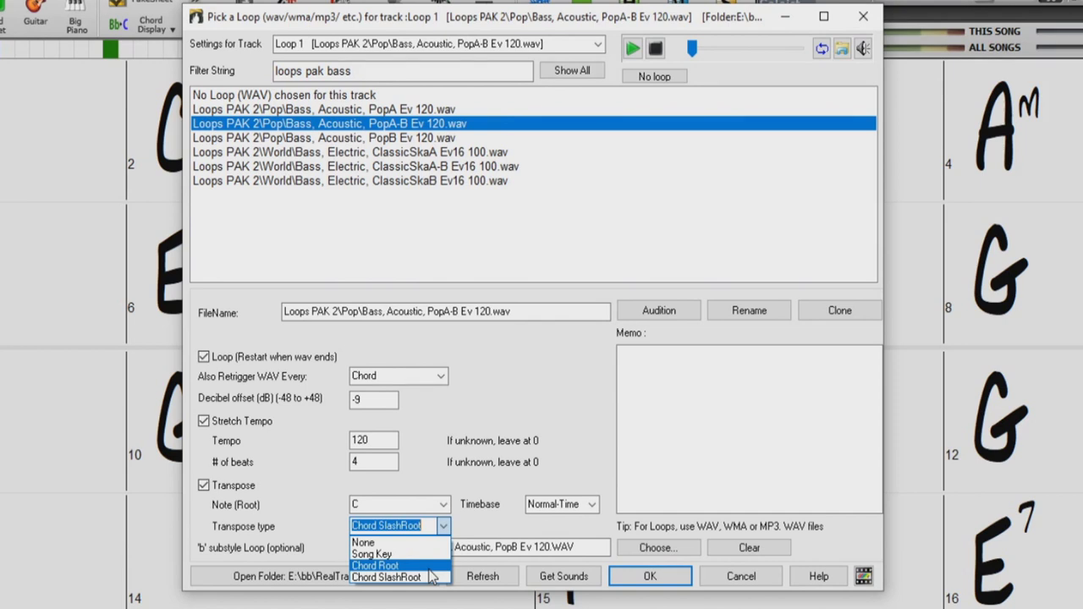
click(429, 567)
click(649, 577)
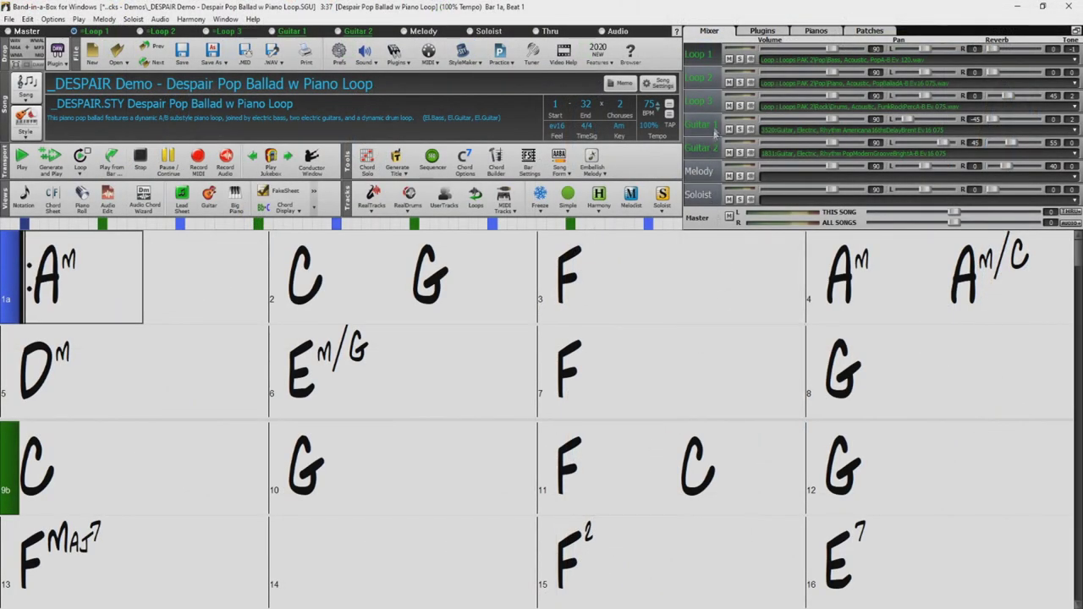
Solo the bass loop track and play the regenerated song through the Em/G chord in bar 6, stopping at bar 8
click(739, 59)
click(56, 164)
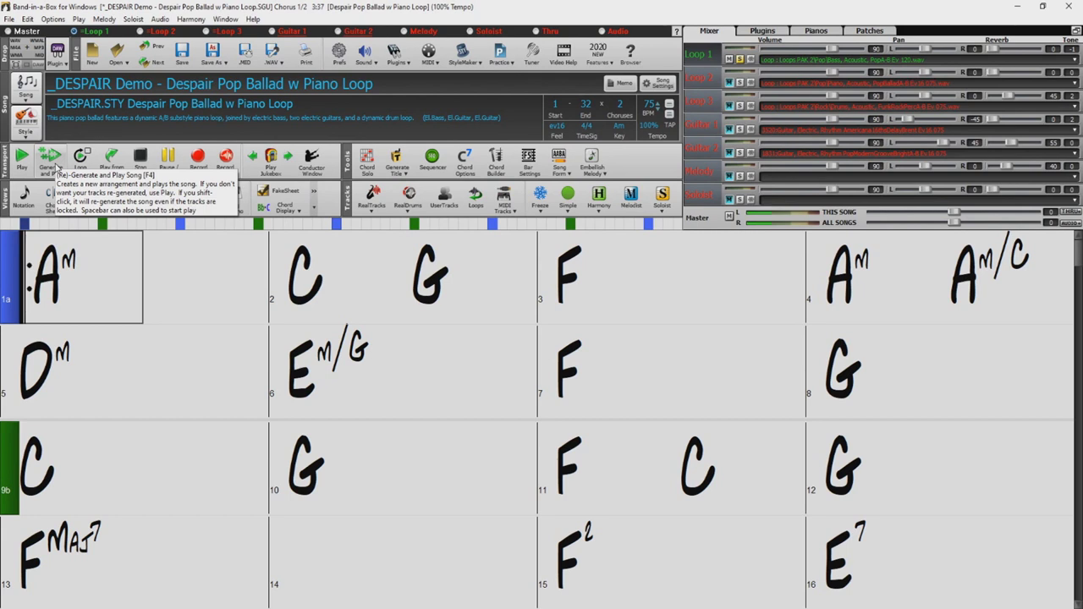
click(53, 360)
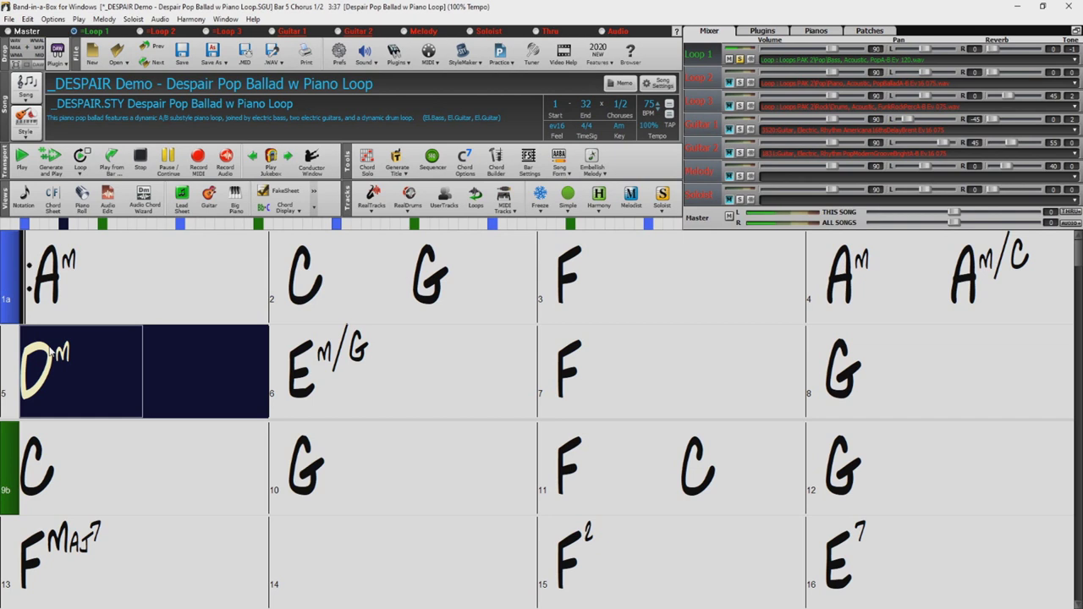
click(316, 385)
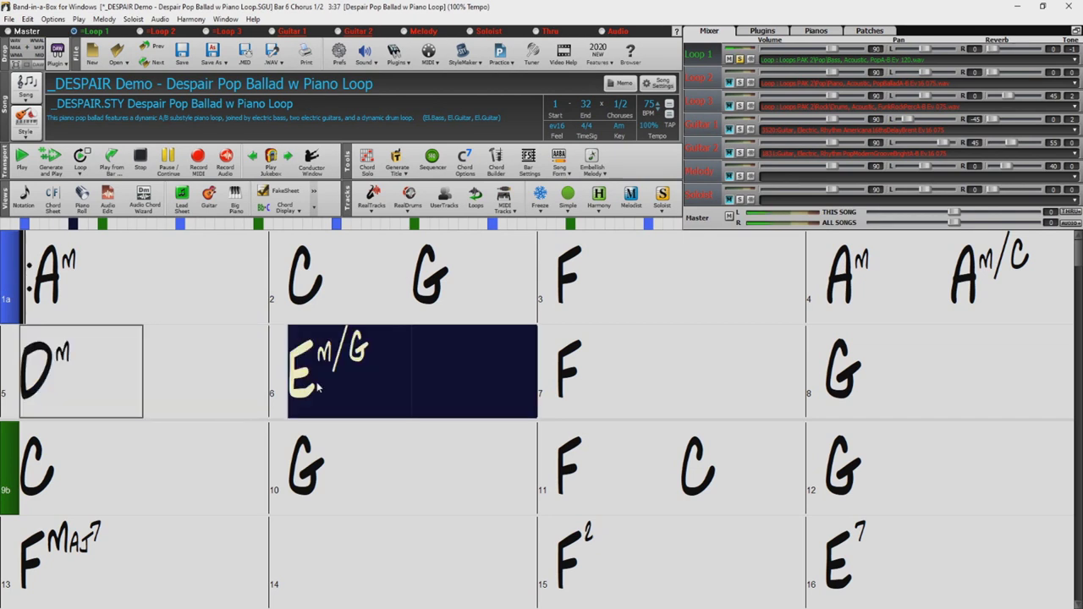
key(Right)
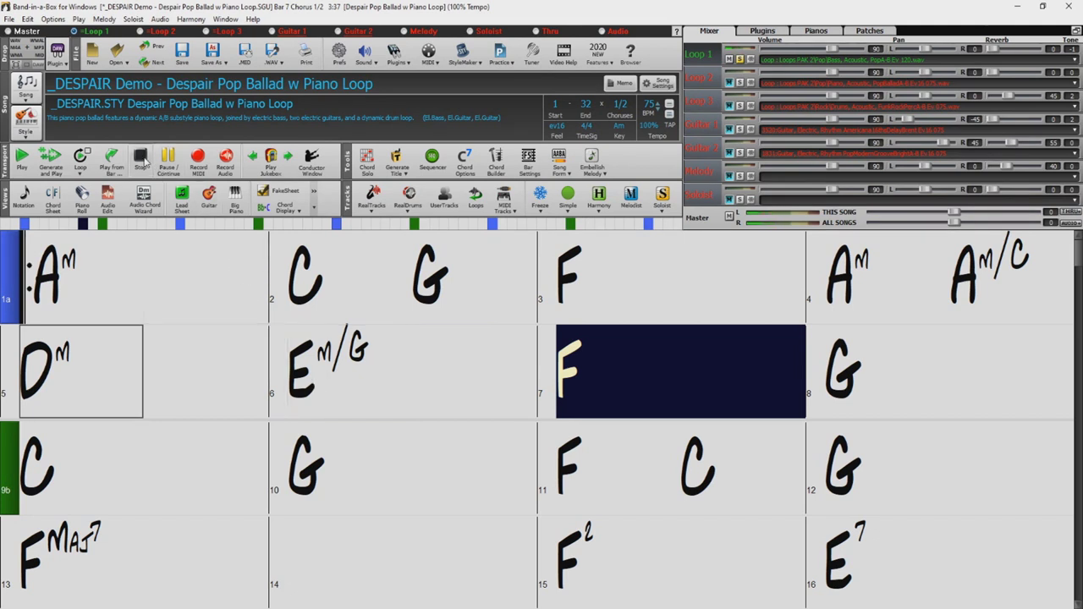
click(141, 159)
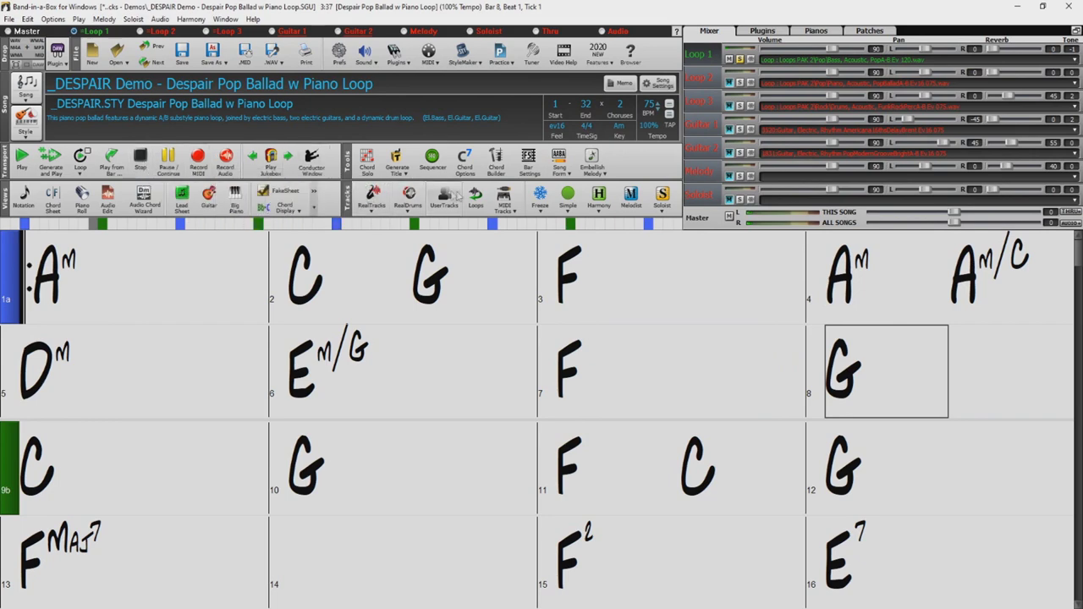
Set the PopA-B bass loop's transpose type to Chord SlashRoot and play the regenerated song
click(475, 196)
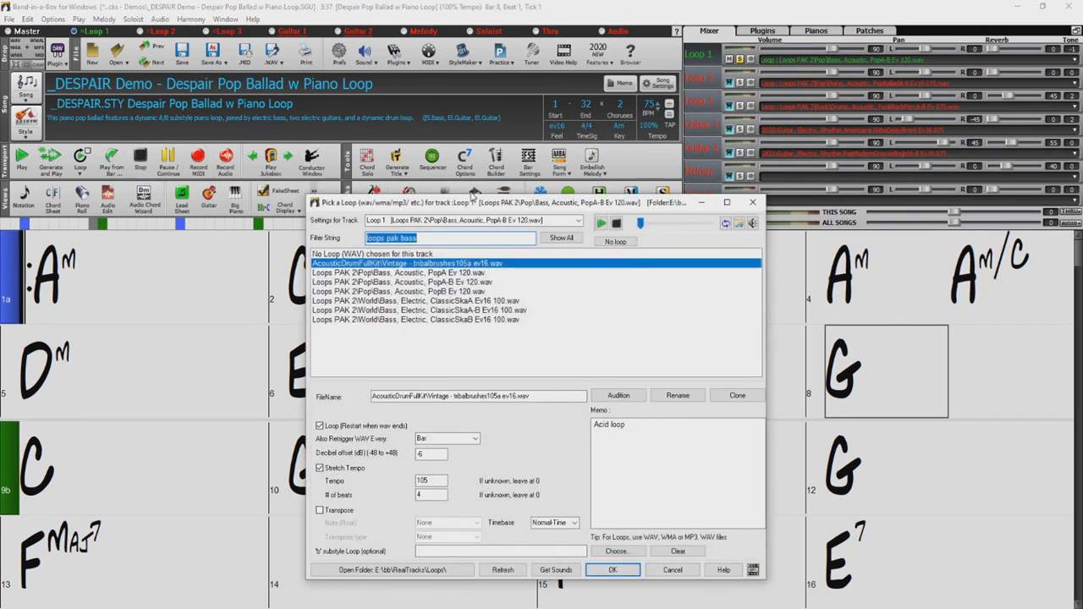
click(441, 281)
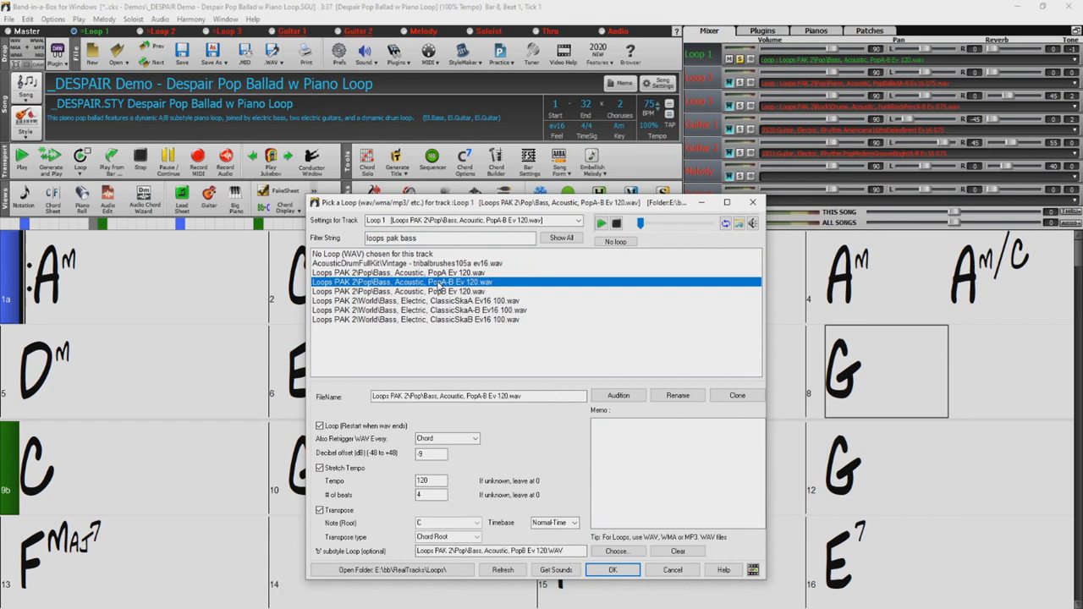
click(476, 537)
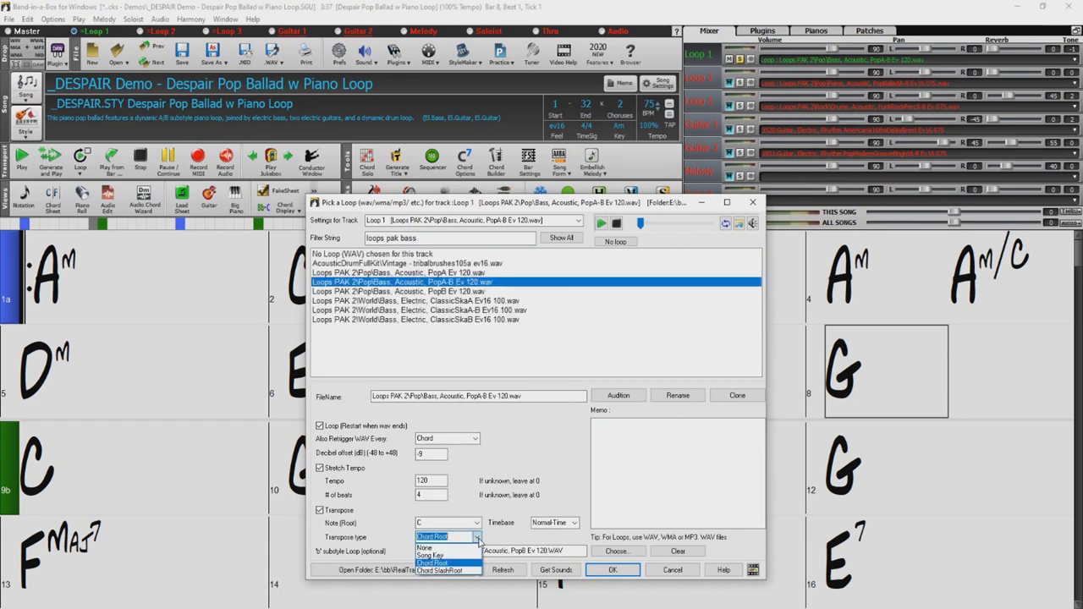
click(466, 569)
click(613, 570)
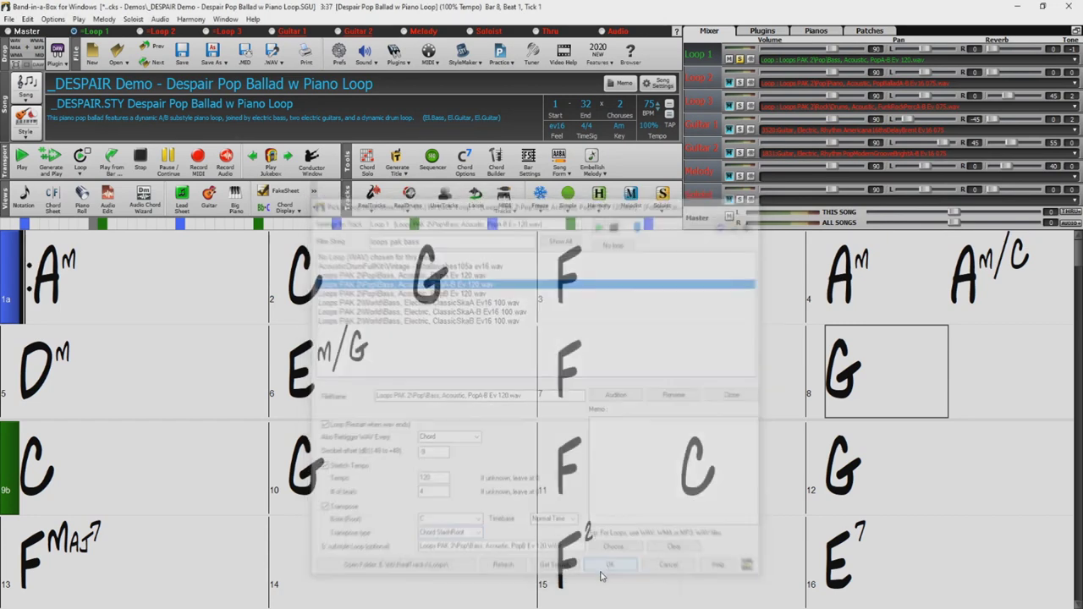
click(57, 166)
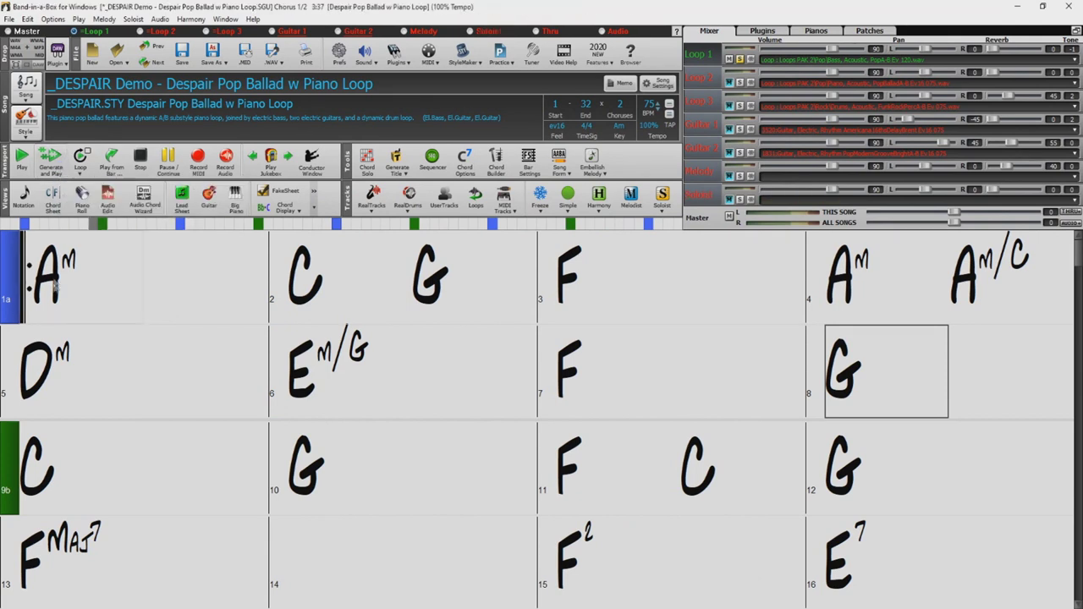
click(54, 349)
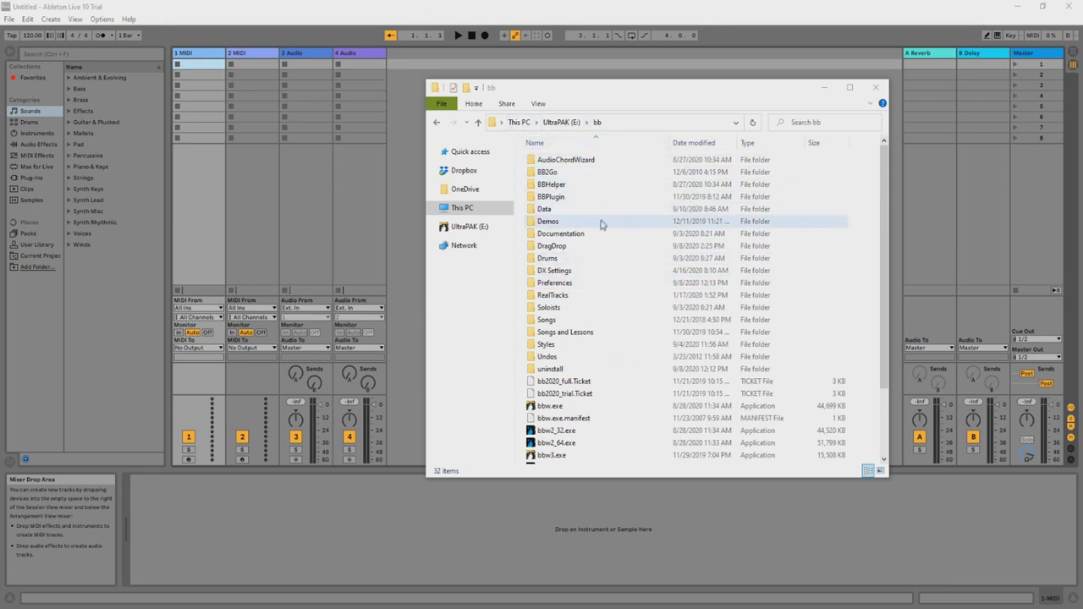
With Ableton Live open, browse from the bb folder to RealTracks\Loops\Loops PAK 2\Electronic
click(557, 295)
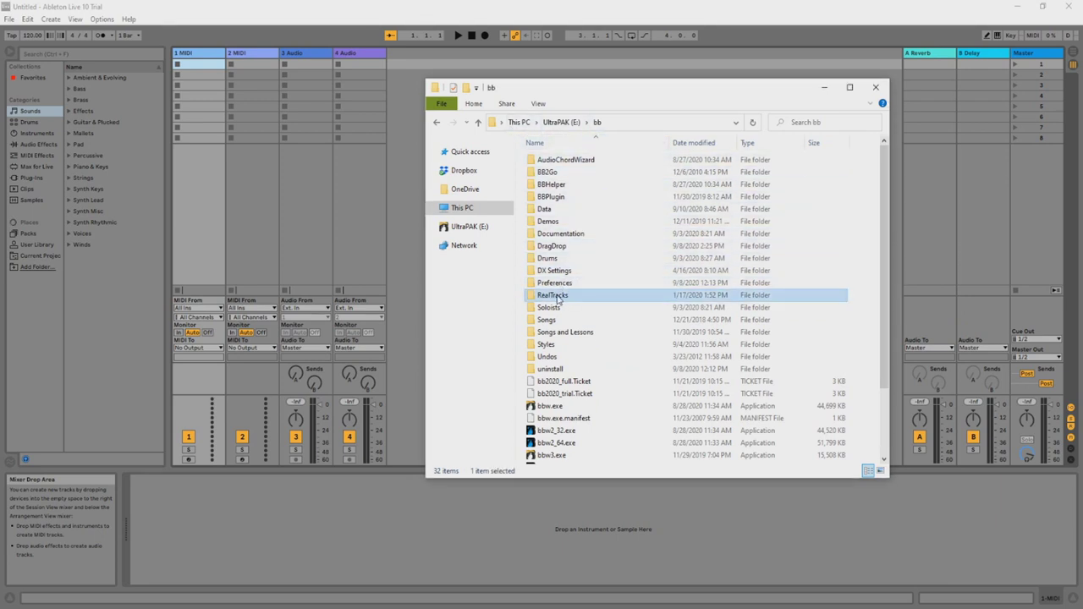
double_click(557, 295)
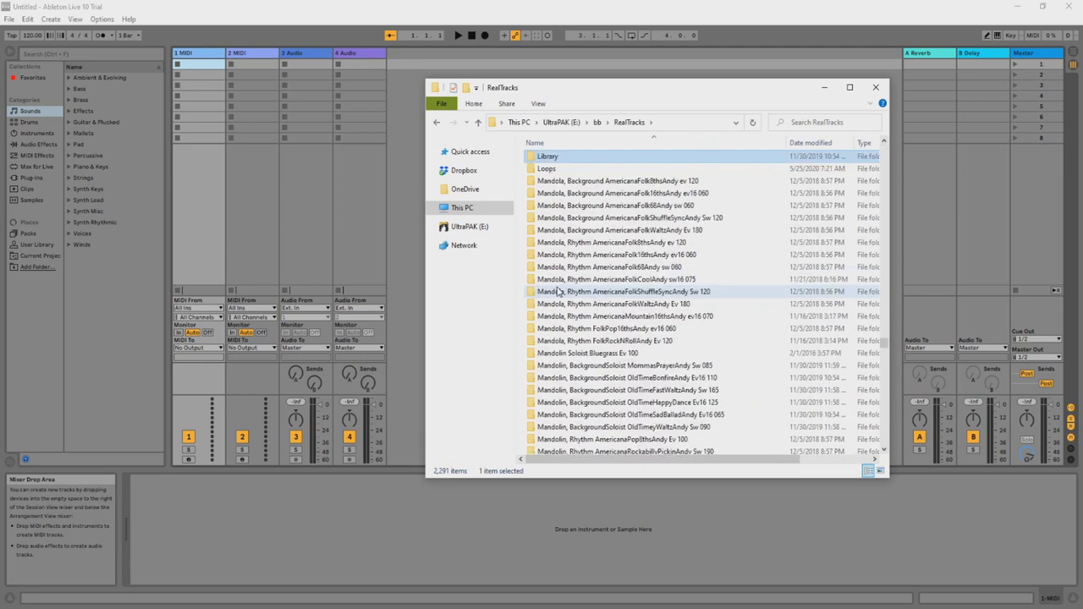
double_click(548, 169)
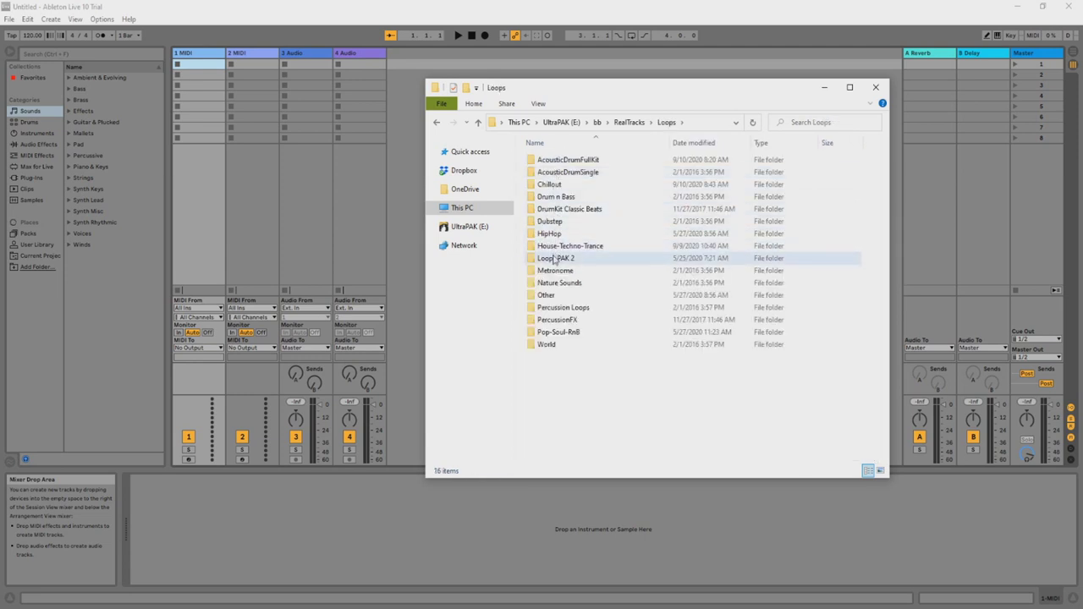
double_click(559, 259)
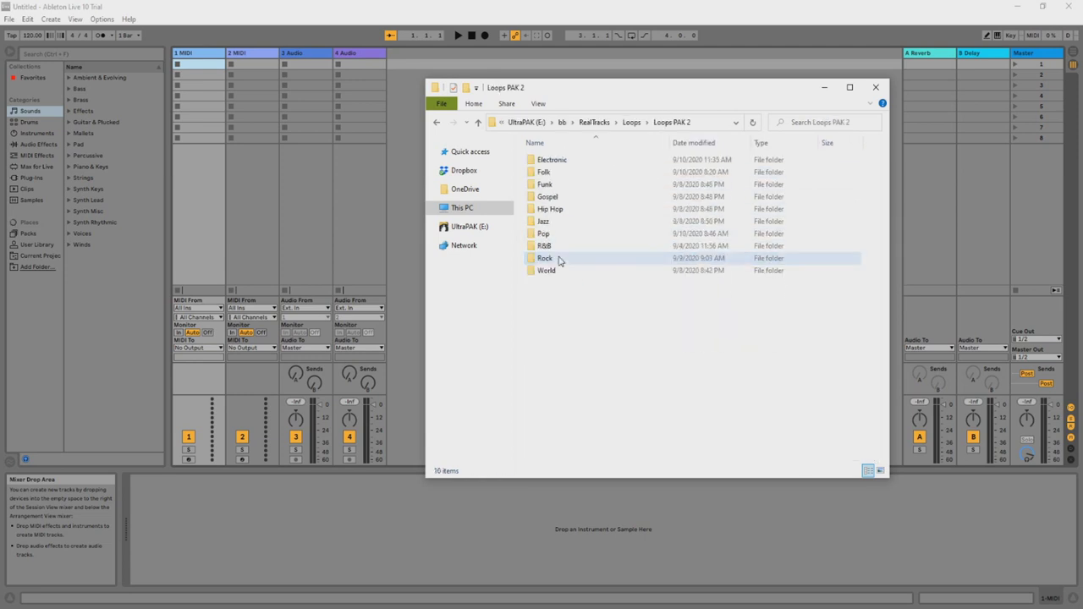
click(558, 164)
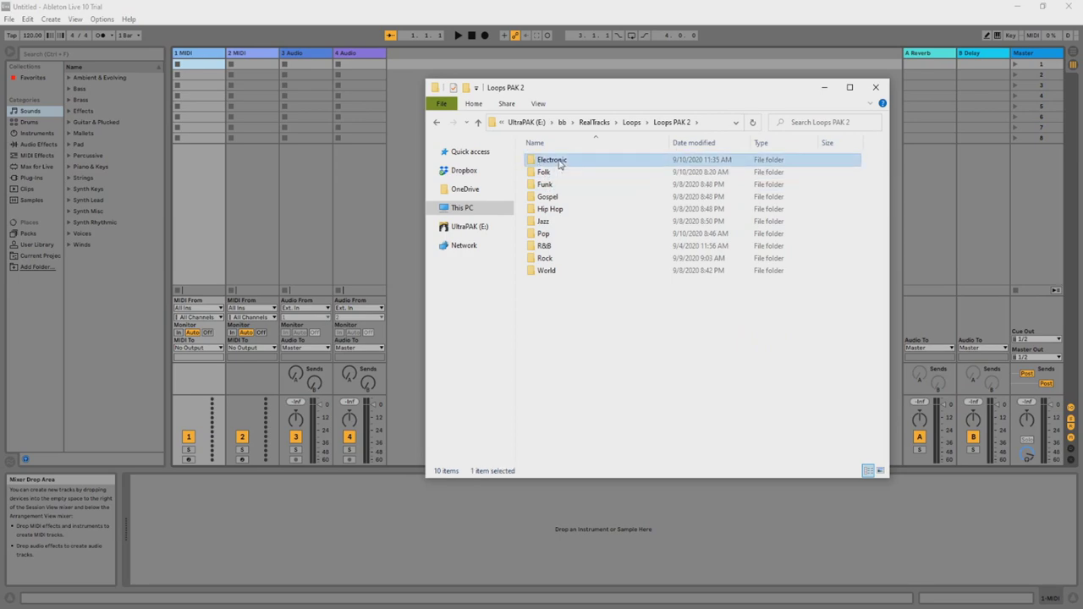
double_click(559, 161)
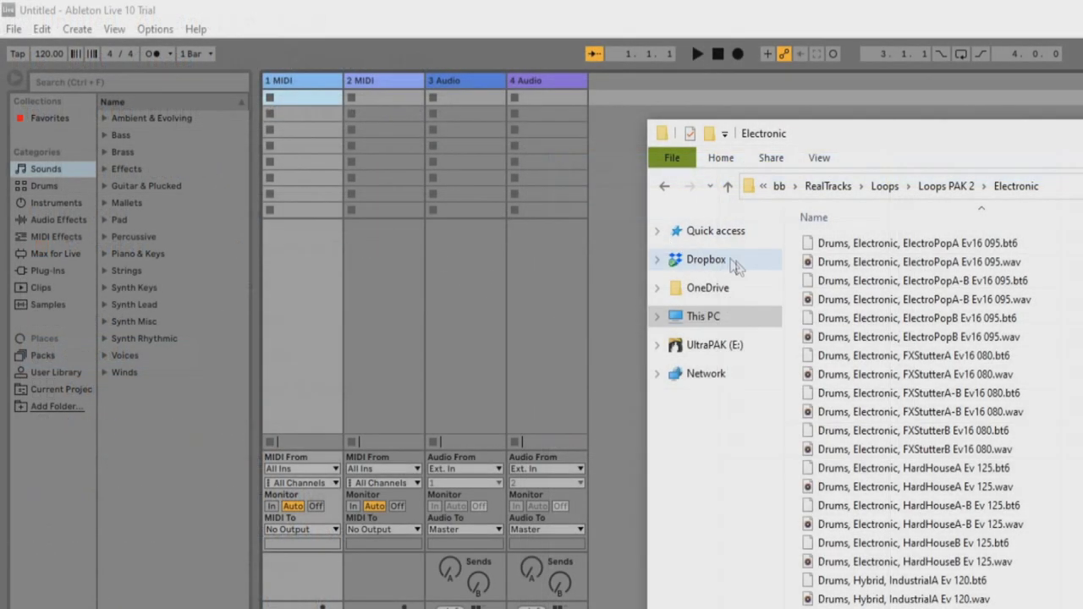
Add "Drums, Electronic, ElectroPopA-B Ev16 095.wav" to the first clip slot of Ableton's 3 Audio track and launch the clip
click(935, 301)
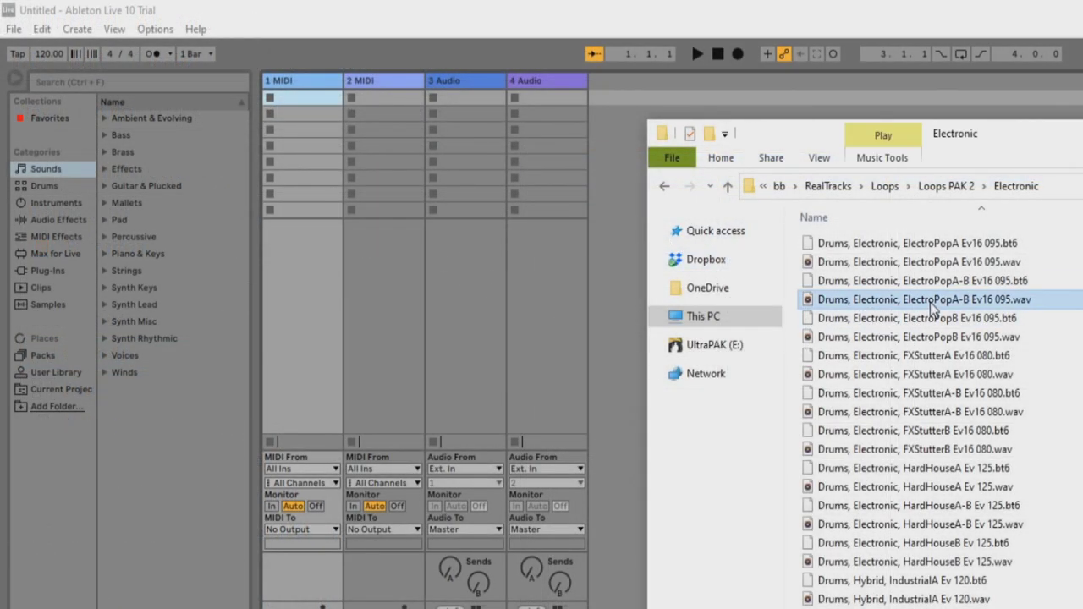
drag(939, 302, 471, 98)
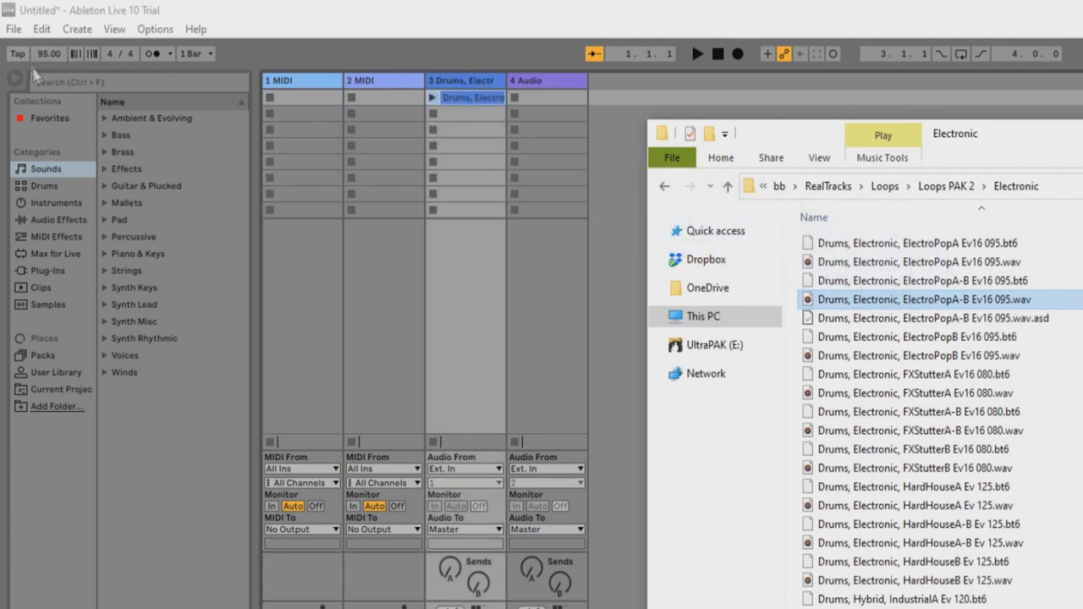
click(444, 93)
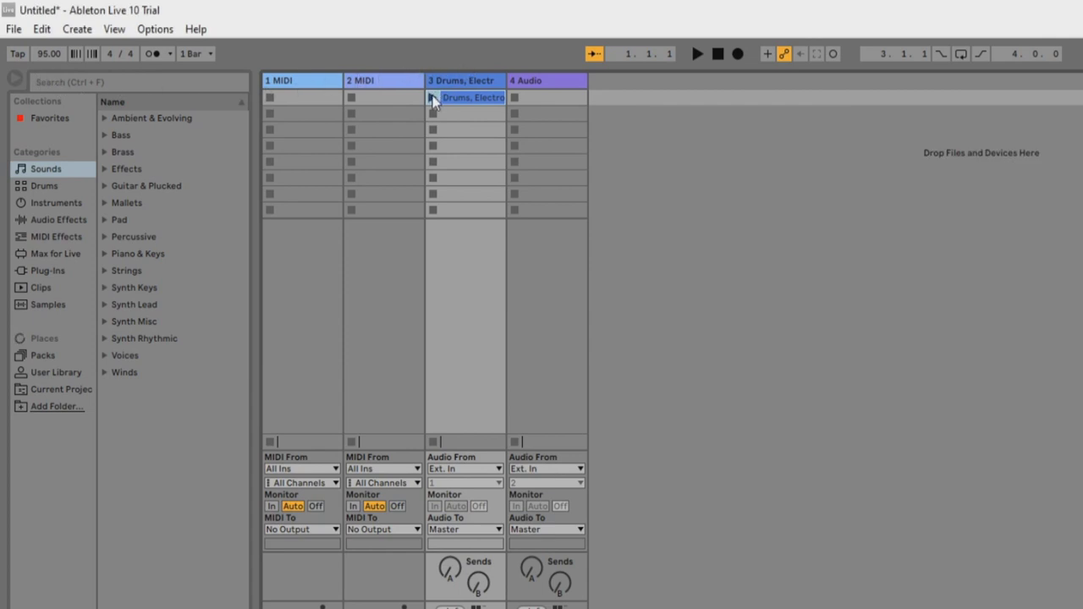
click(433, 98)
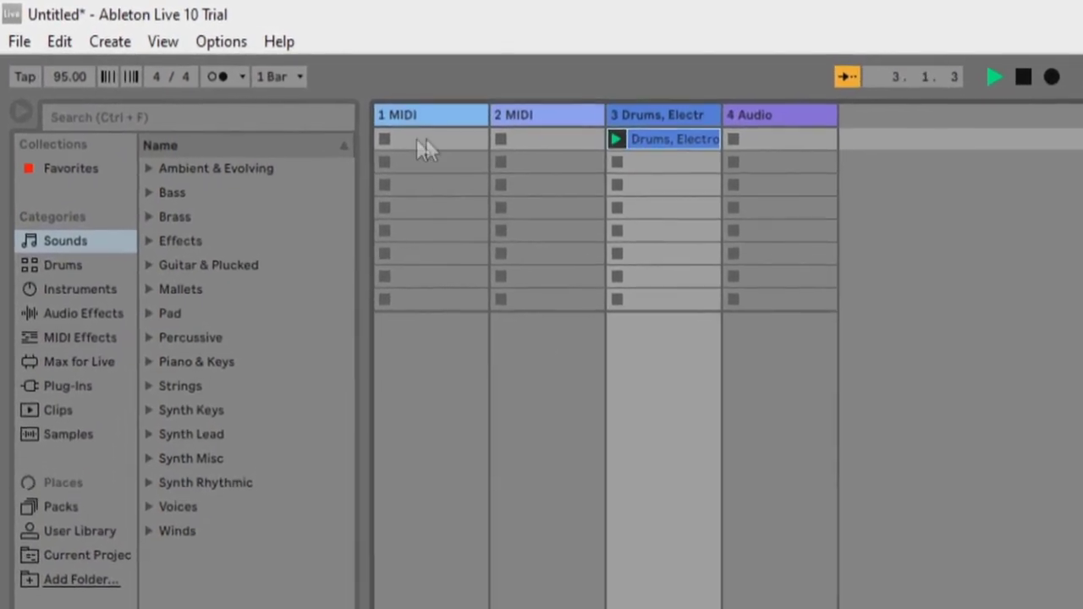
Vary Ableton's song tempo while the drum clip plays, lowering it to 88 BPM and nudging it up and down
drag(69, 76, 82, 99)
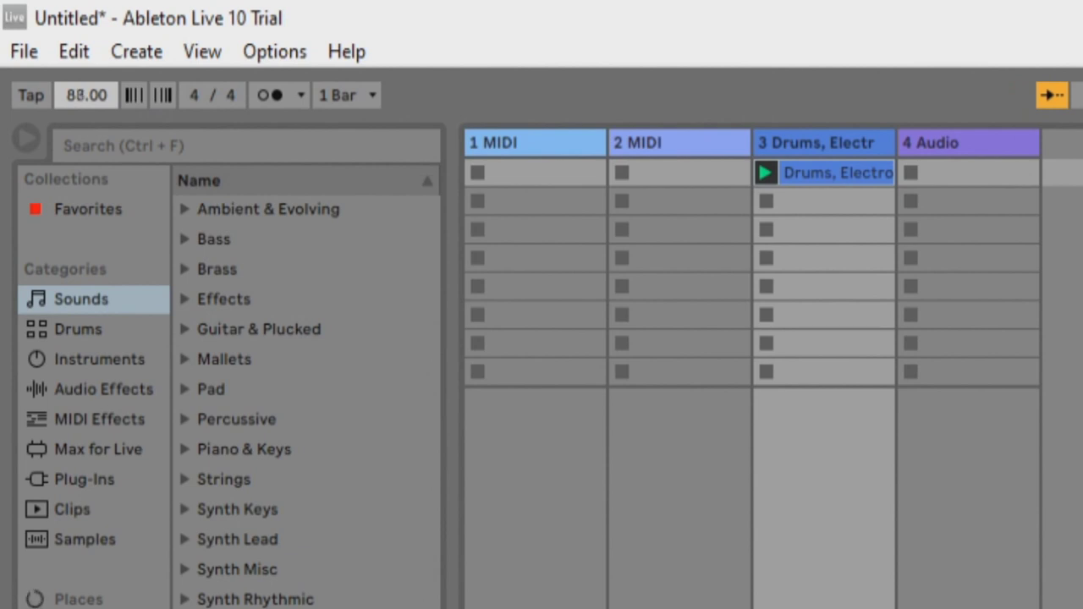
drag(82, 94, 83, 90)
drag(82, 90, 82, 93)
drag(82, 93, 82, 95)
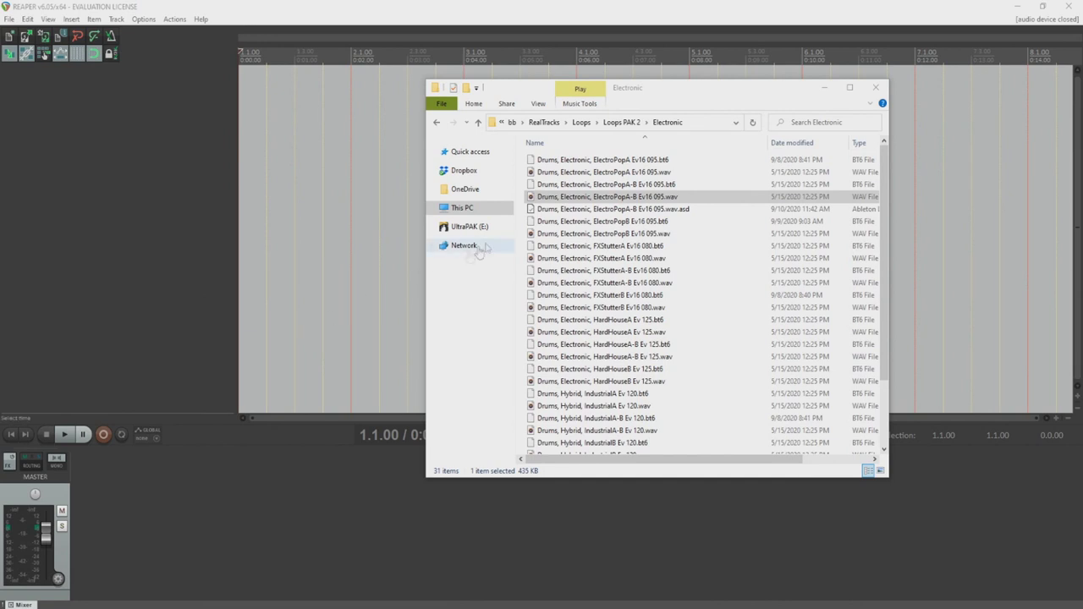
In REAPER, import "Drums, Electronic, ElectroPopA-B Ev16 095.wav" at bar 1 on a new track, ignoring embedded tempo information
click(582, 198)
drag(598, 198, 250, 108)
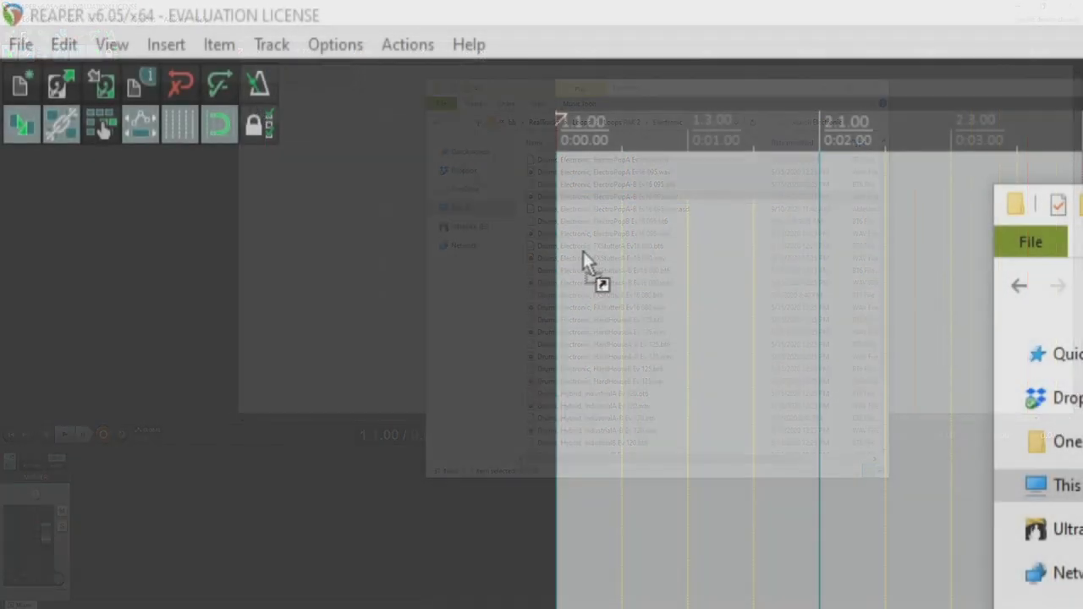
drag(583, 251, 579, 251)
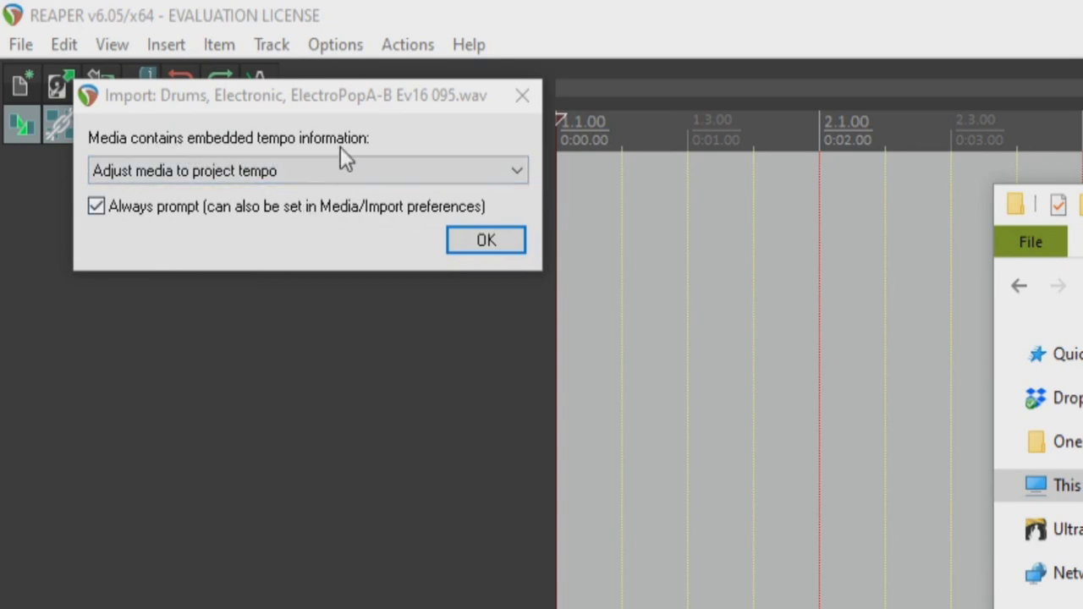
click(520, 173)
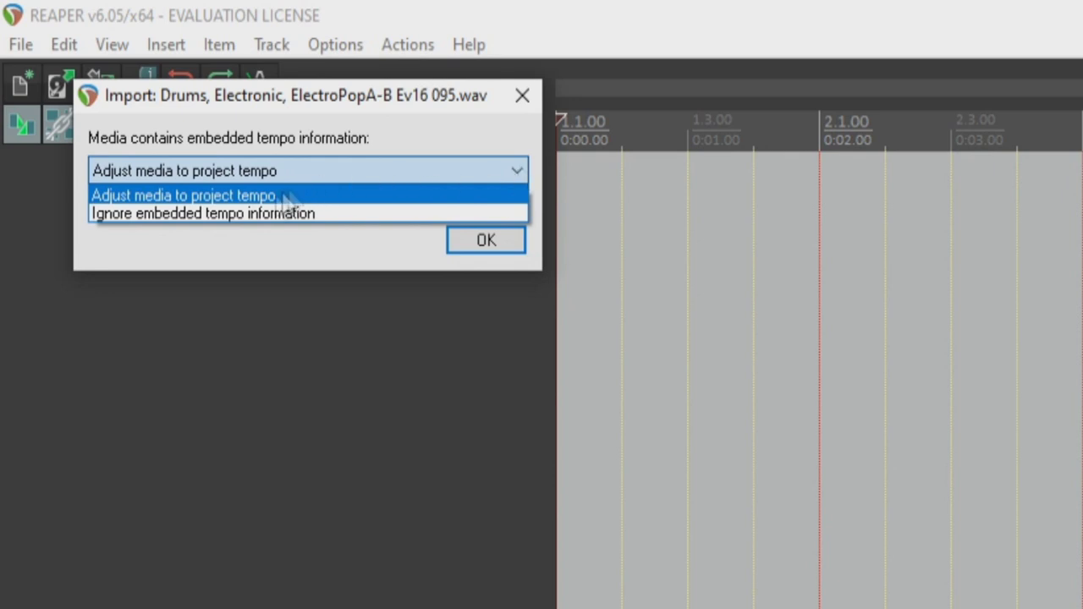
click(211, 211)
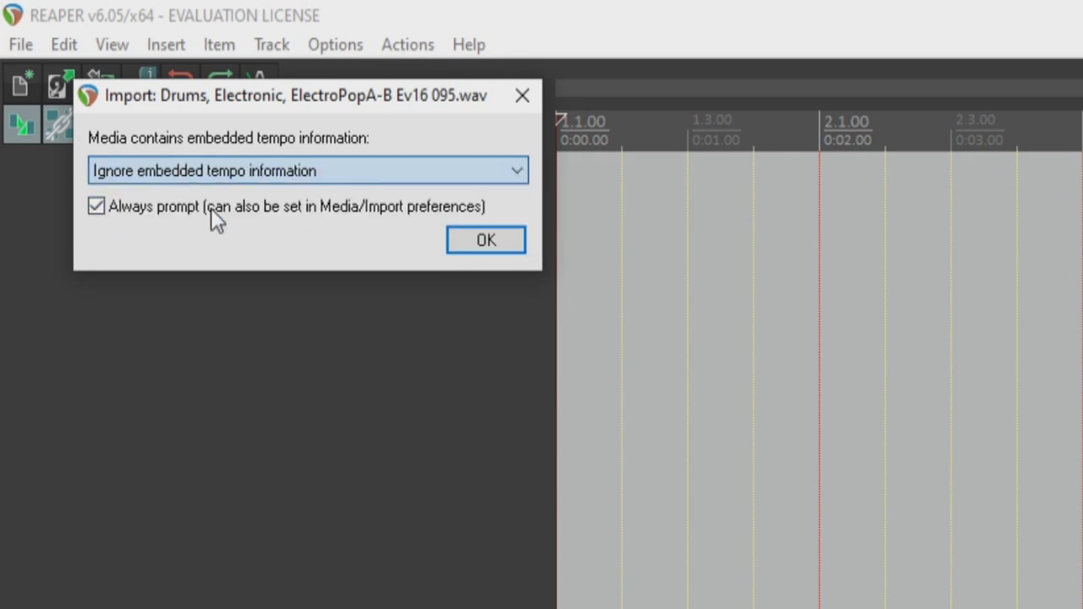
click(457, 237)
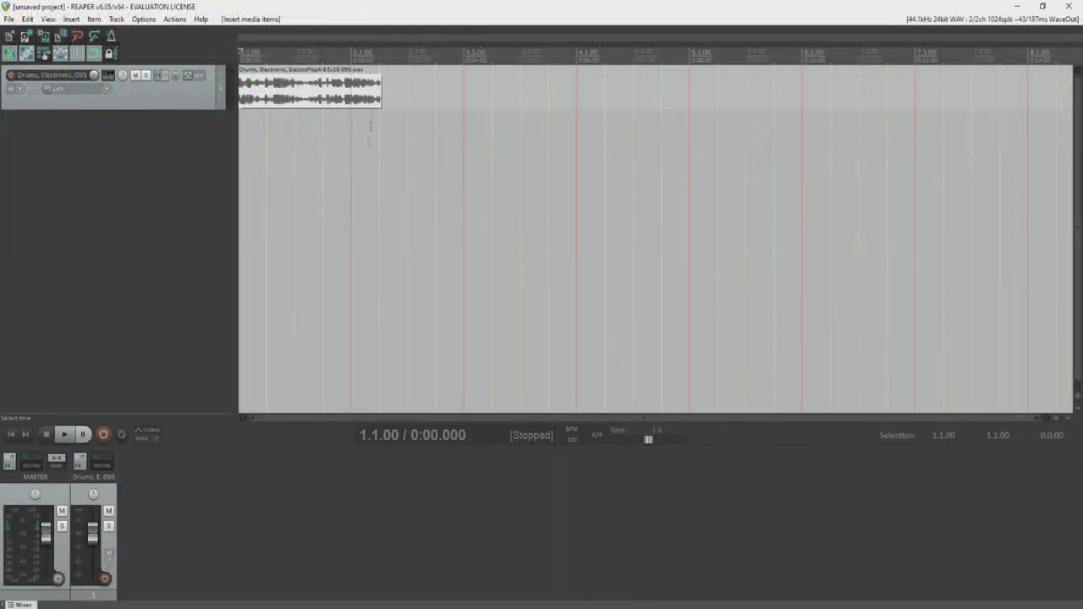
Import the same ElectroPopA-B drum loop onto a second track at bar 1, adjusting the media to the project tempo
key(alt+Tab)
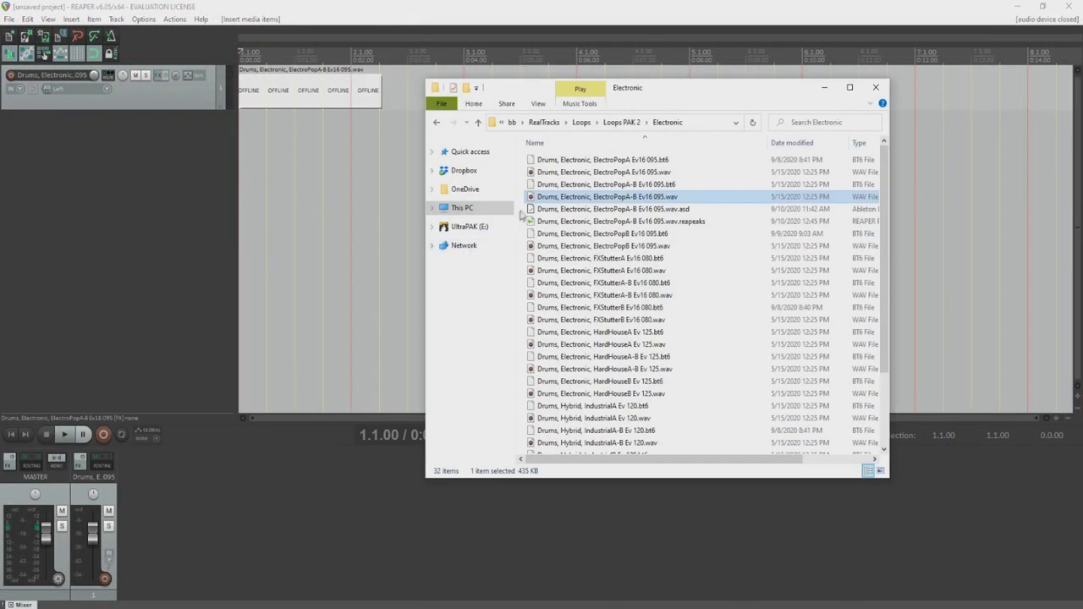
drag(393, 169, 258, 119)
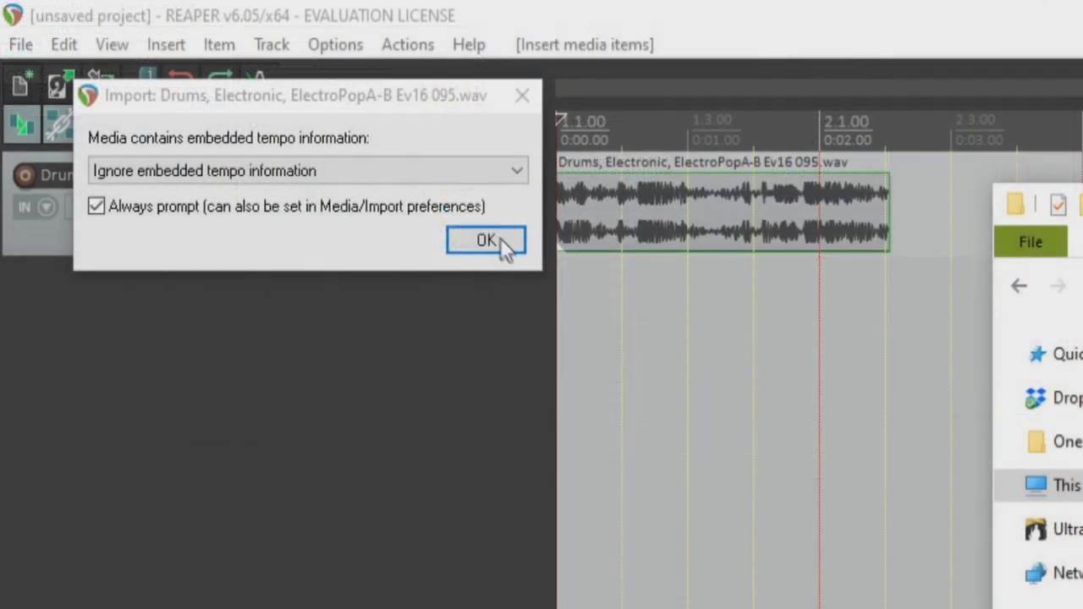
click(524, 170)
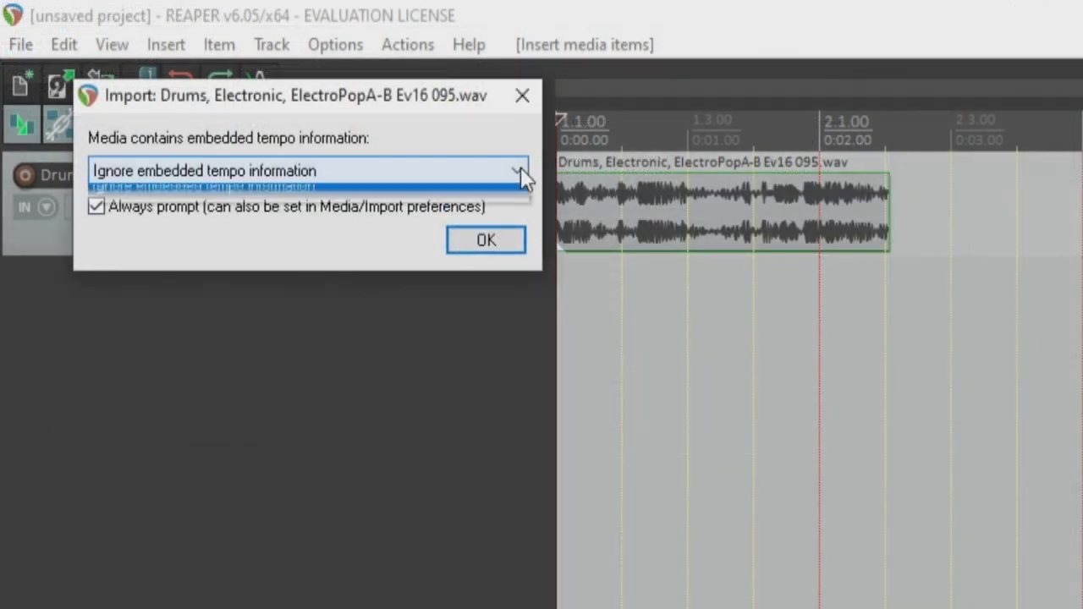
click(457, 196)
click(490, 241)
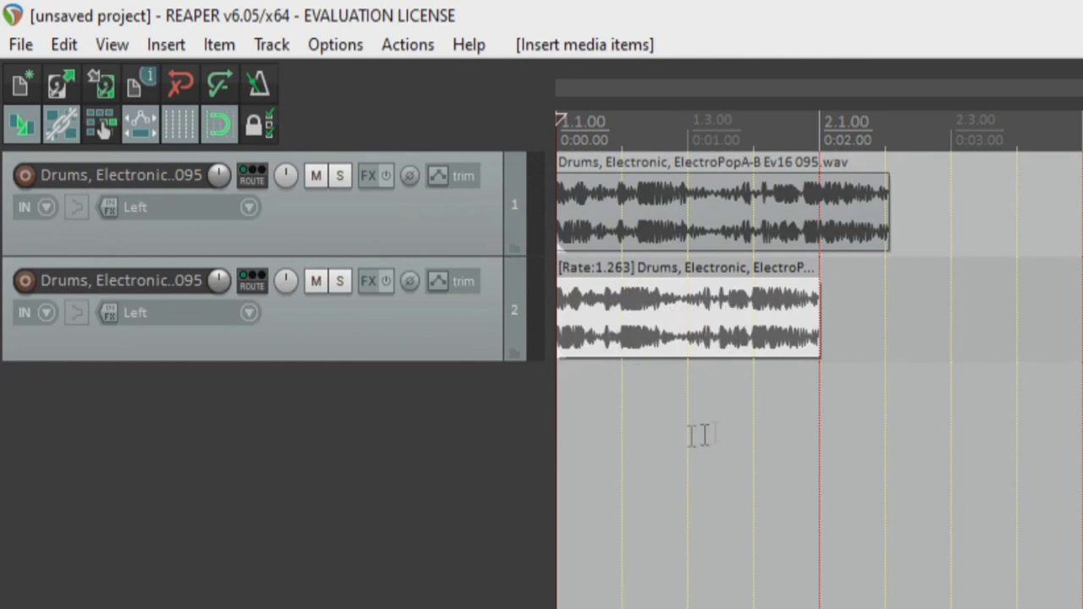
Remove the track holding the unadjusted loop and copy the tempo-matched loop into bars 2, 3 and 4
click(466, 224)
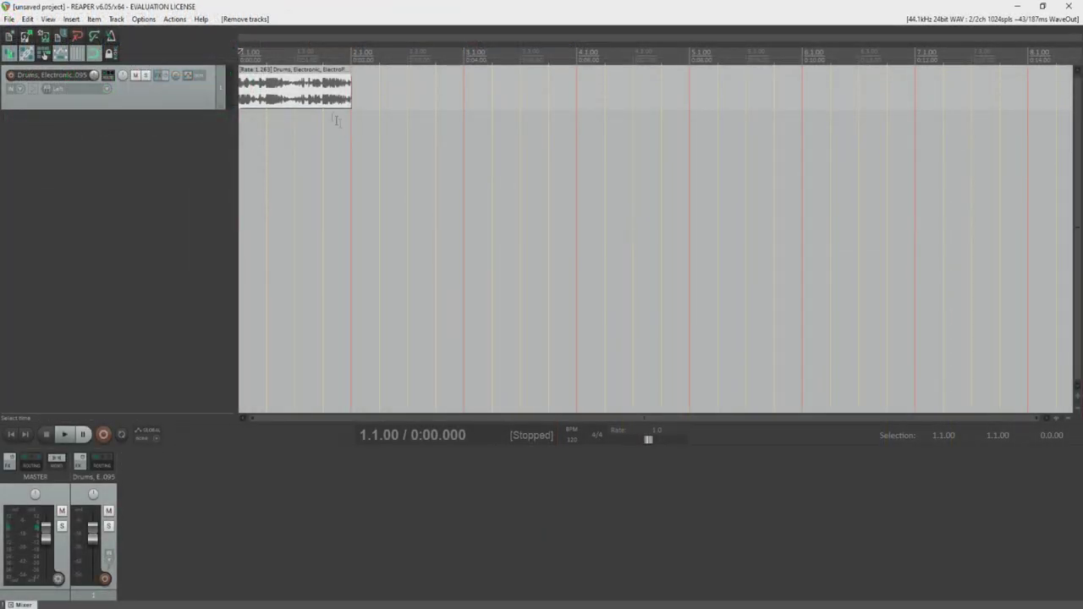
drag(311, 105, 622, 101)
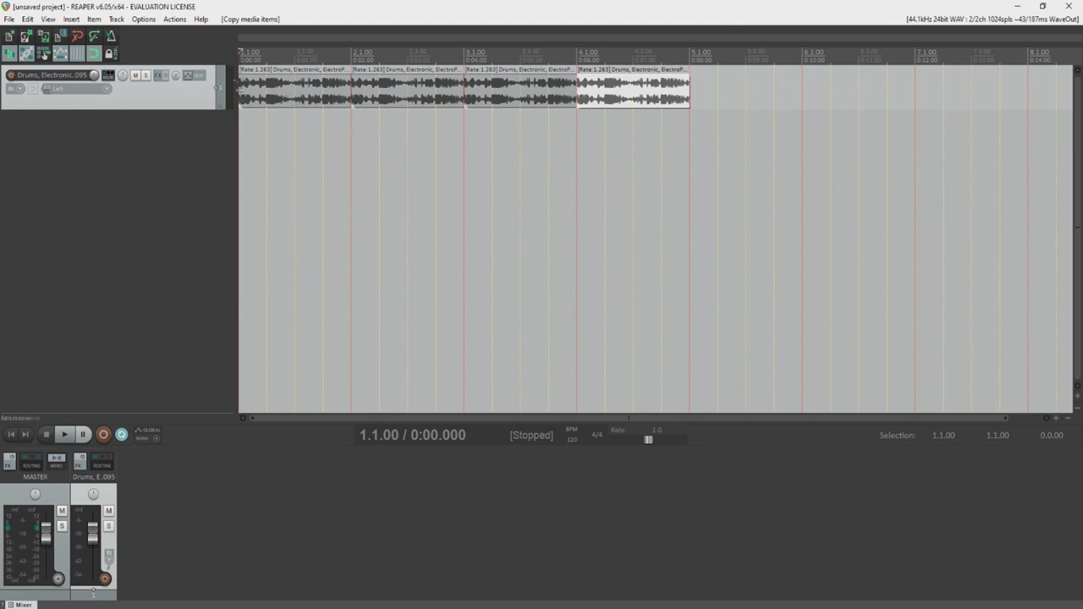
Play the four-bar drum loop sequence and change the project tempo to 80, 150 and finally 95 BPM during playback
click(63, 433)
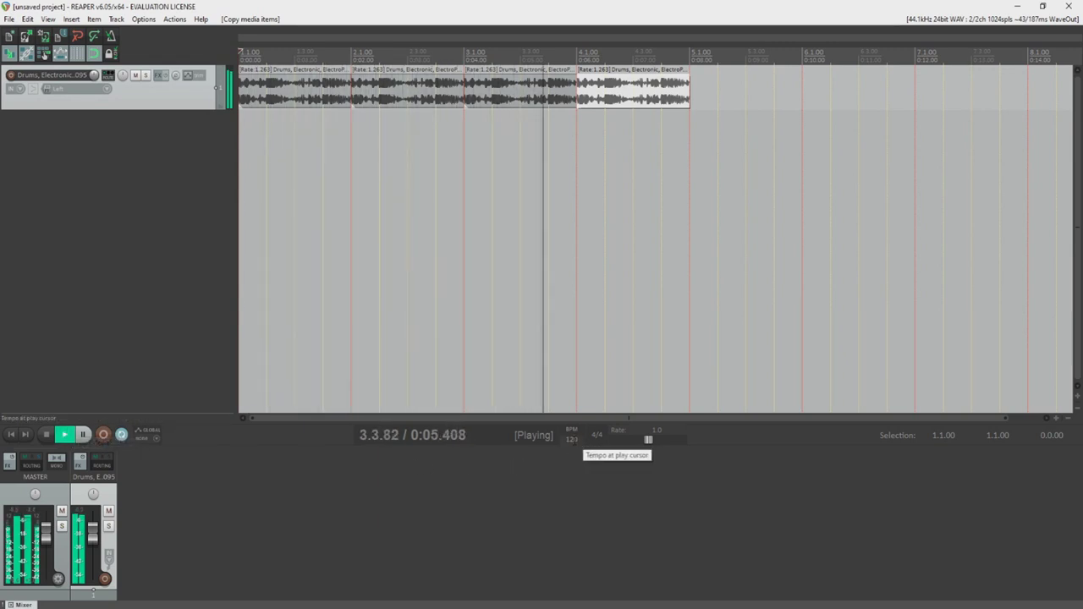
double_click(572, 439)
text(80)
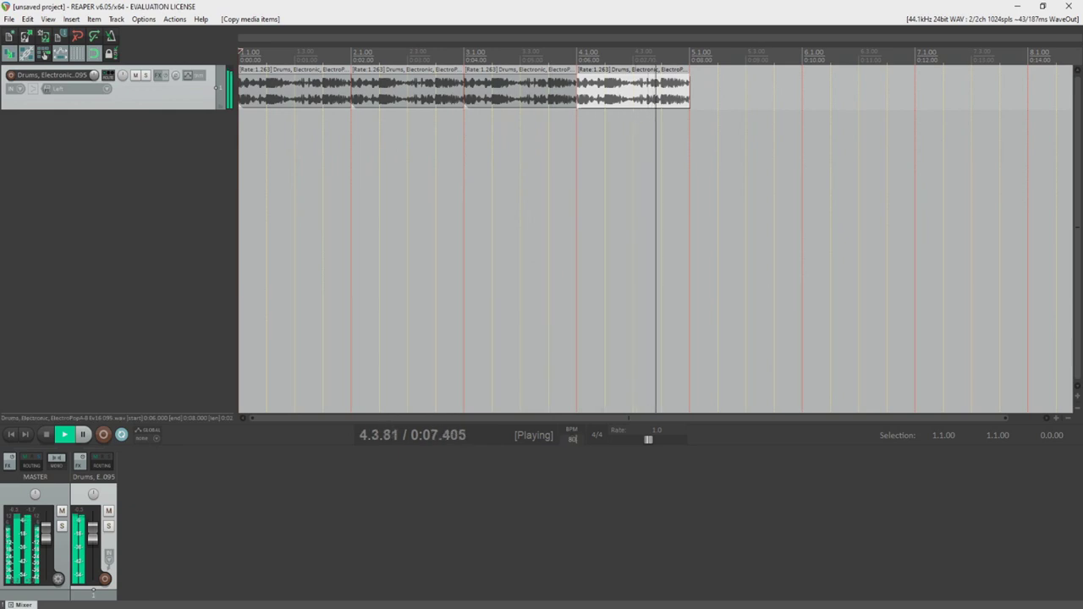
key(Return)
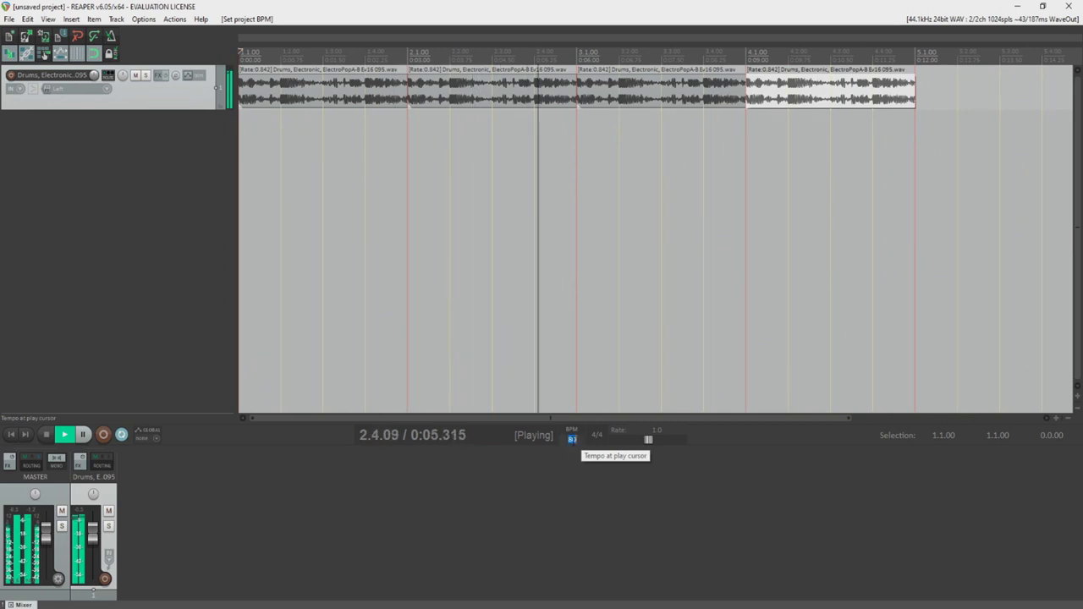
text(150)
key(Return)
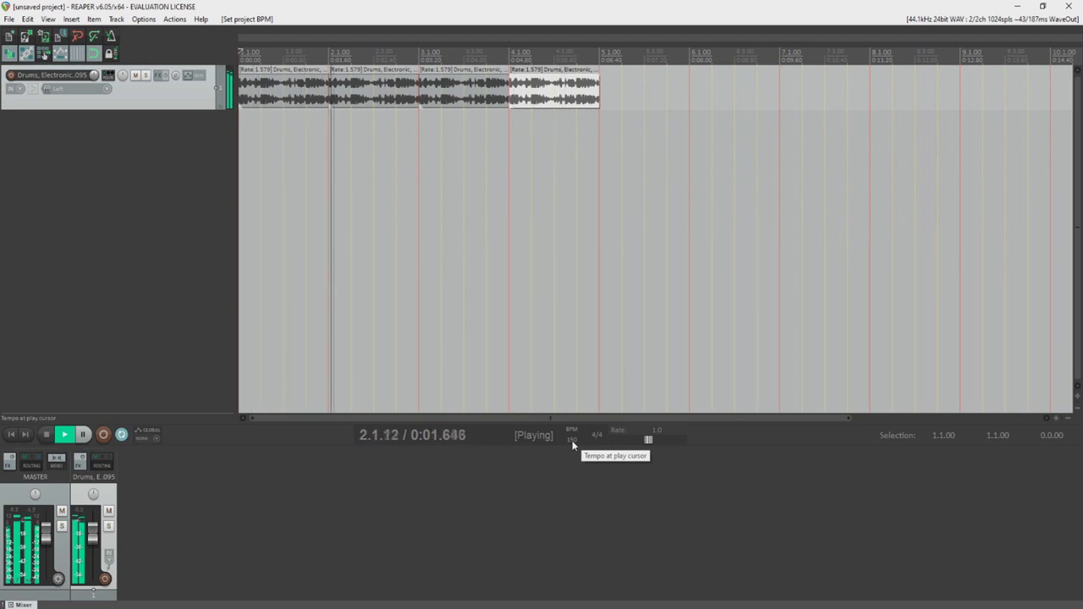
key(ctrl+z)
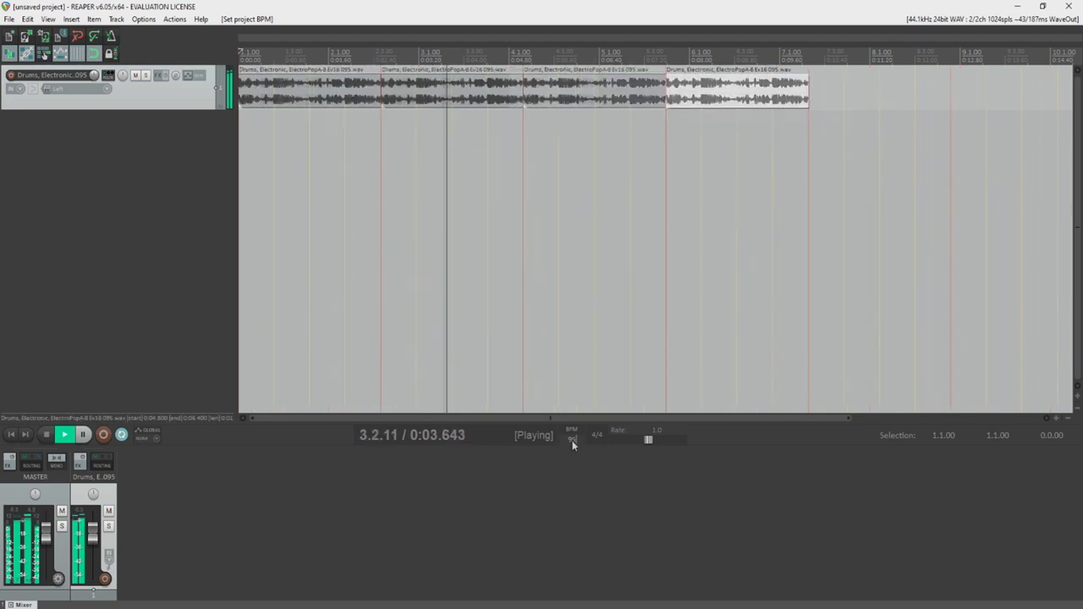